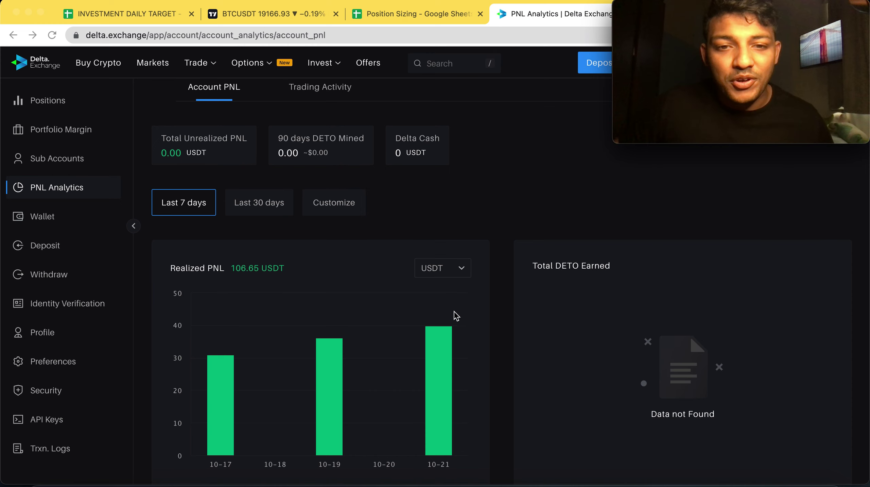
# Set a fixed custom range for the account PNL analytics from 2022-10-01 to 2022-10-23
pyautogui.click(329, 209)
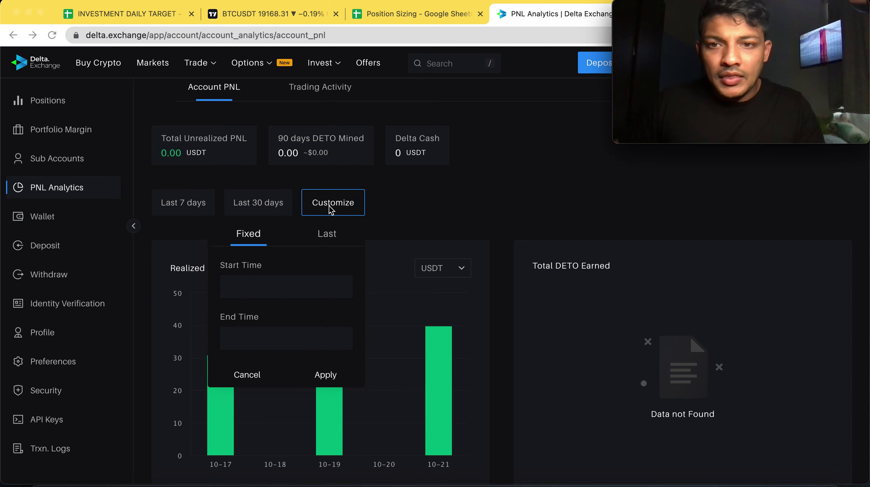
pyautogui.click(172, 2)
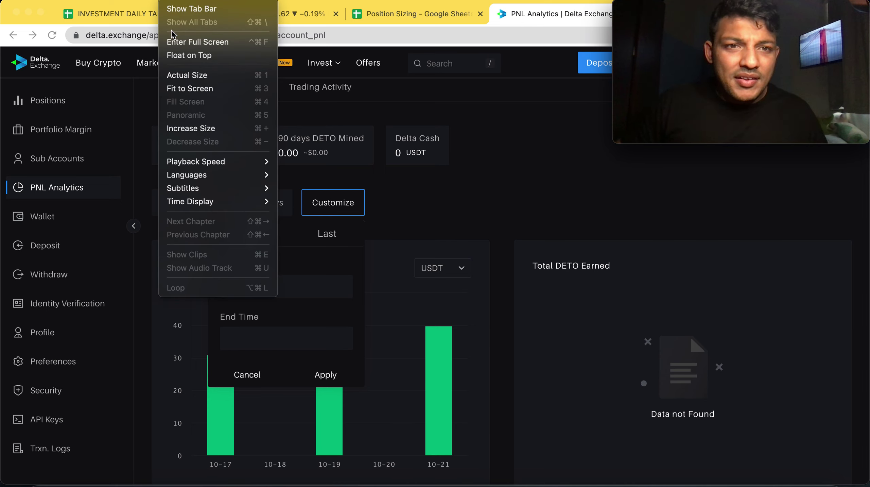
pyautogui.click(206, 56)
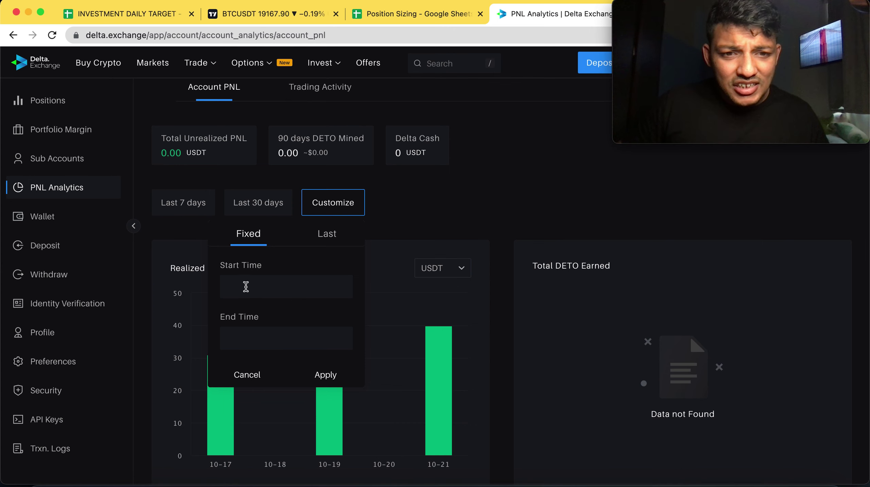
pyautogui.click(246, 286)
pyautogui.click(353, 356)
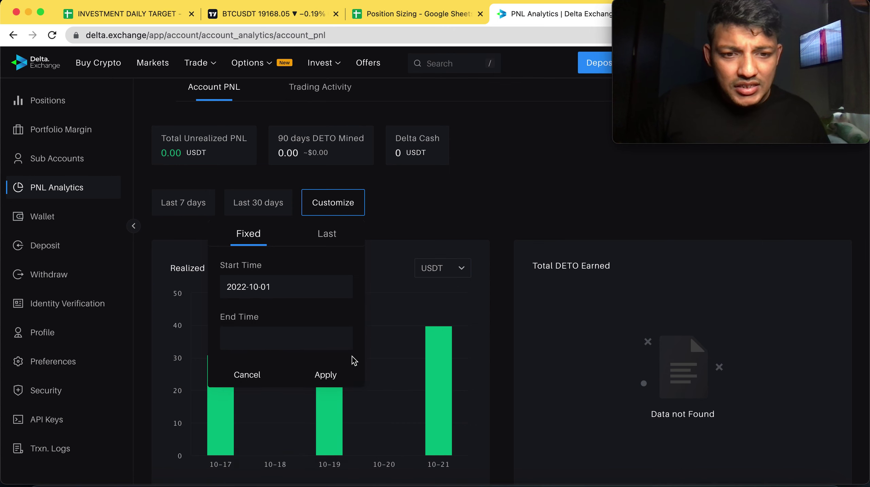
pyautogui.click(309, 343)
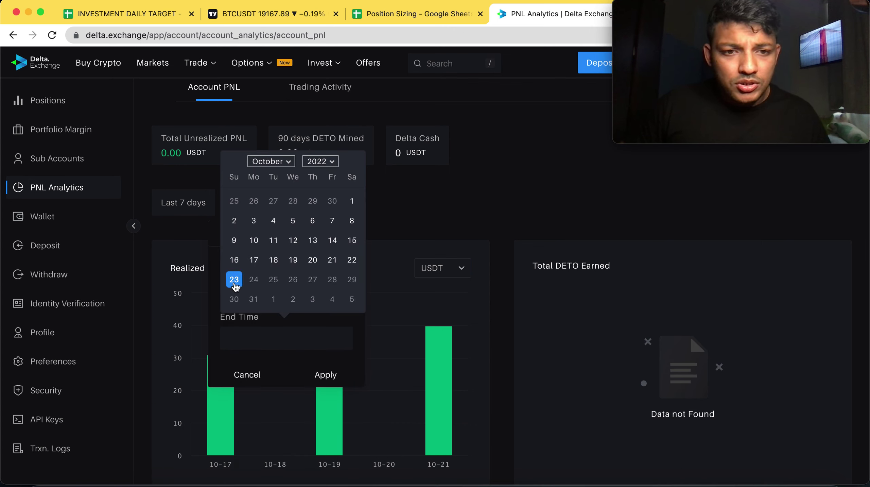
pyautogui.click(235, 281)
pyautogui.click(329, 375)
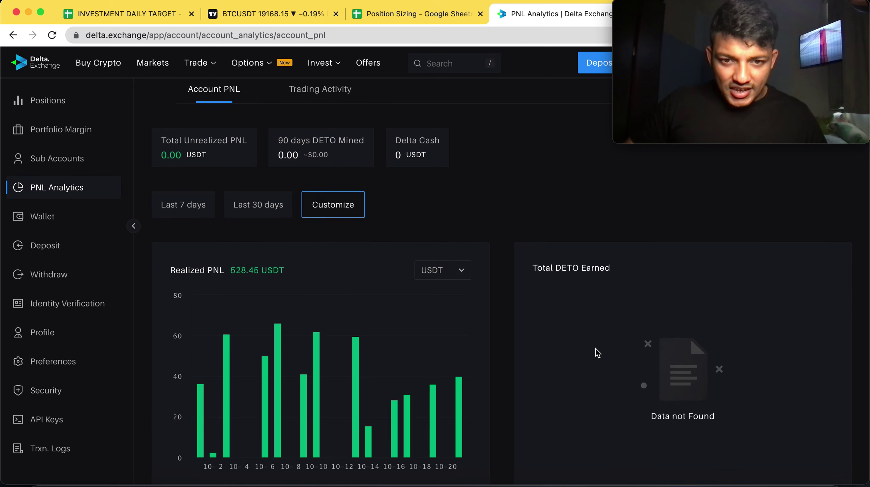
# Examine the realized PNL chart and the current account allocation for the custom date range
pyautogui.scroll(-2, 595, 349)
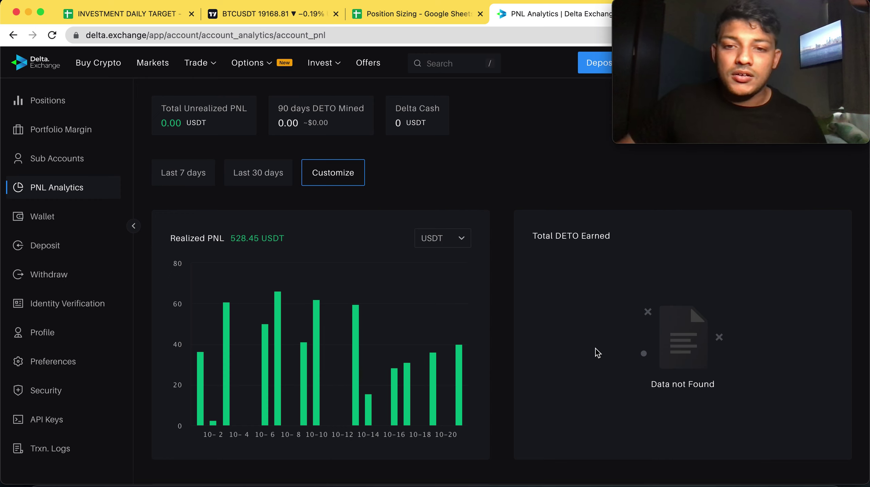
pyautogui.moveTo(472, 351)
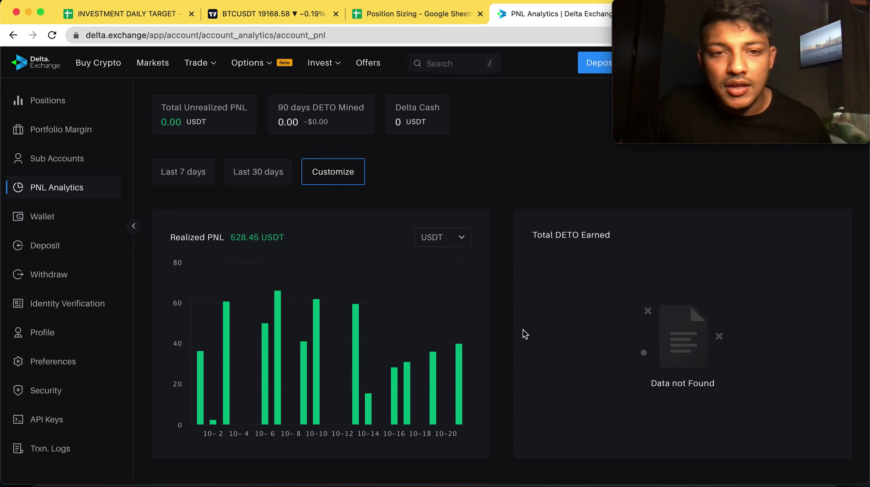
pyautogui.scroll(-4, 523, 332)
pyautogui.scroll(-3, 525, 333)
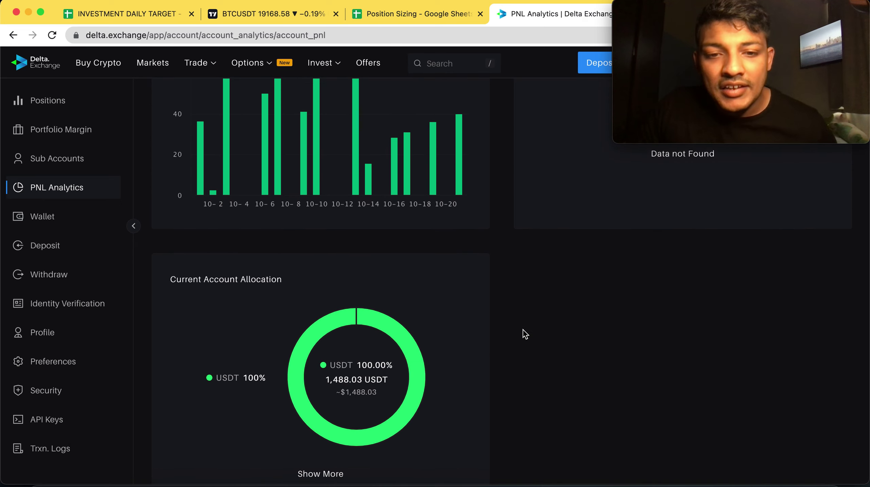
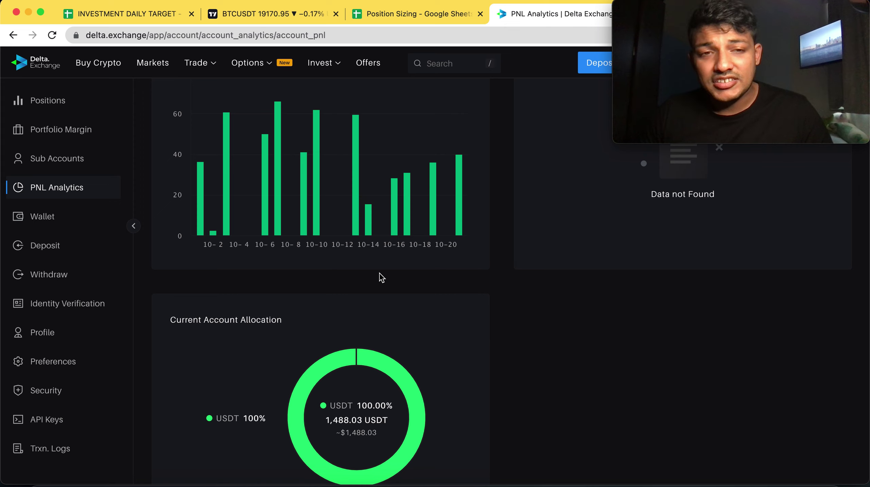
# Go to the exchange's home page, open its offers page and read the 30K Trading Bonus terms
pyautogui.click(49, 68)
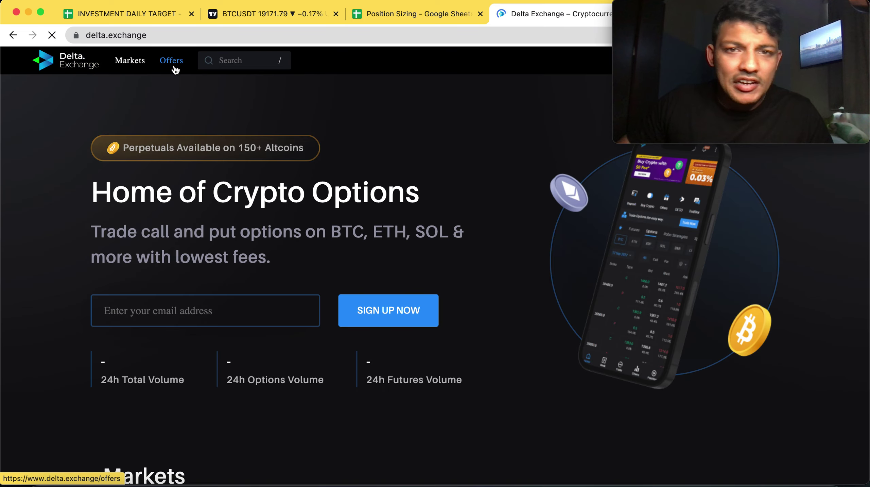
pyautogui.click(175, 63)
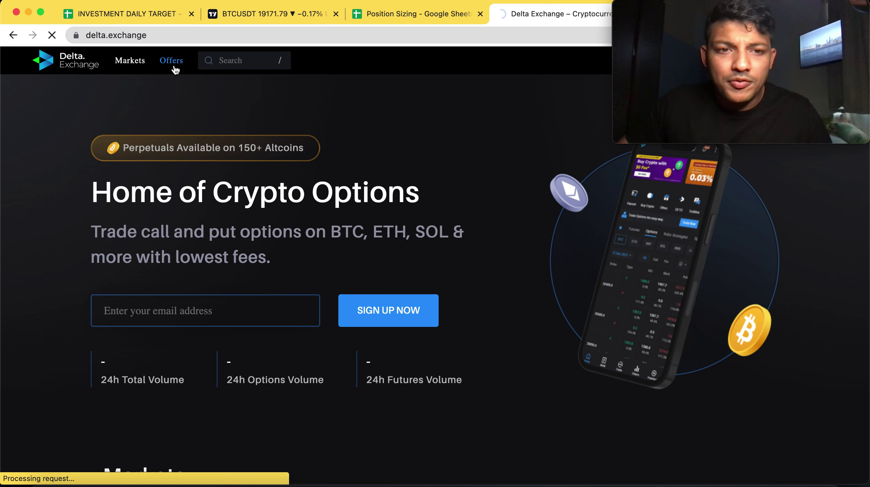
pyautogui.scroll(-10, 506, 332)
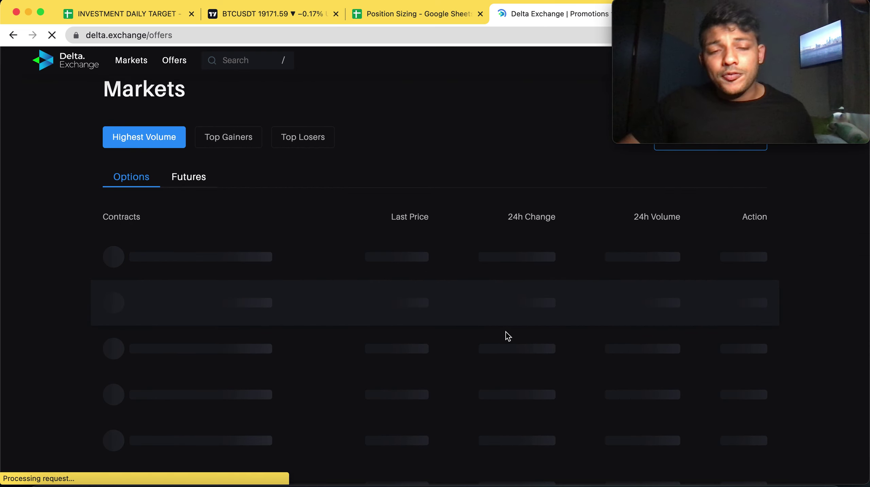
pyautogui.scroll(-2, 410, 326)
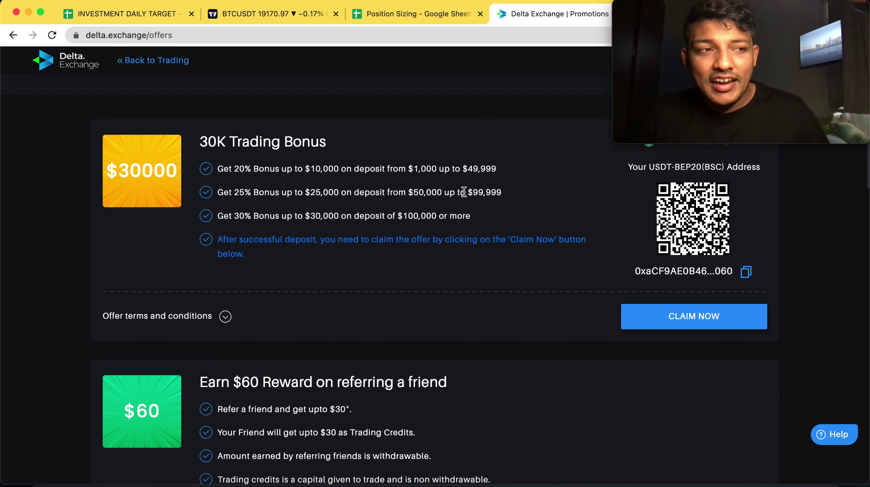
# Return to the exchange's home page and open the Options Chain
pyautogui.click(79, 63)
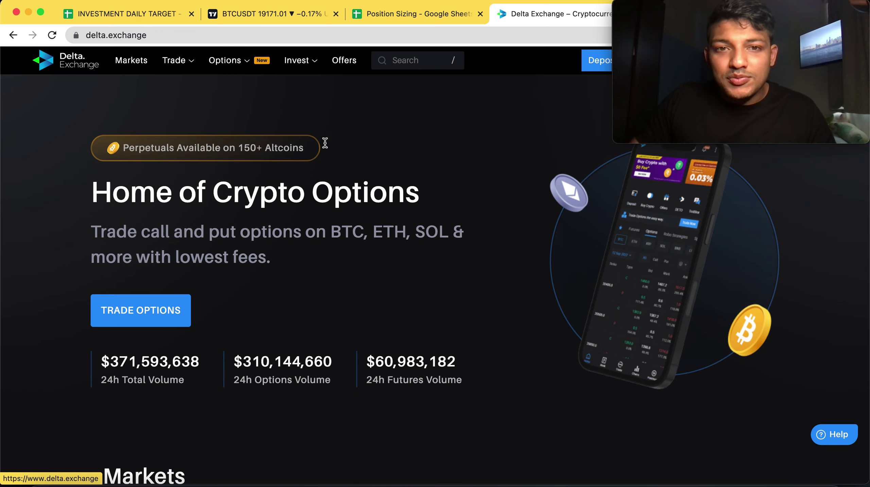
pyautogui.moveTo(227, 61)
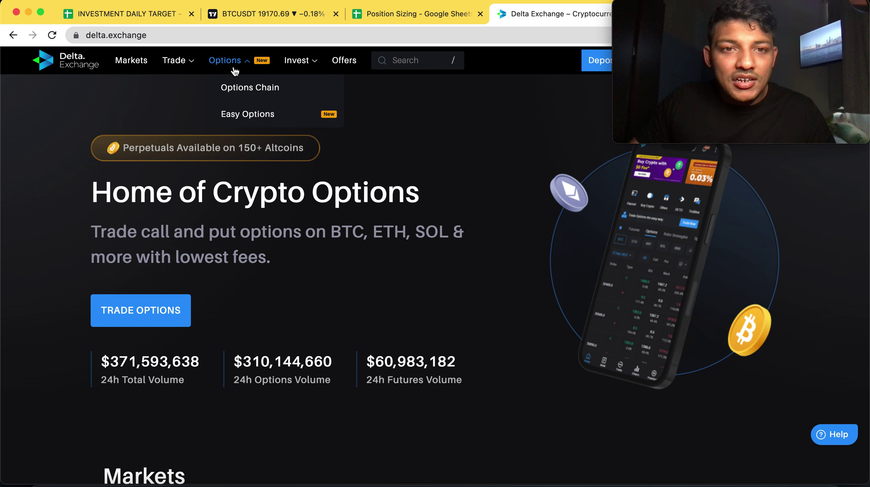
pyautogui.click(251, 91)
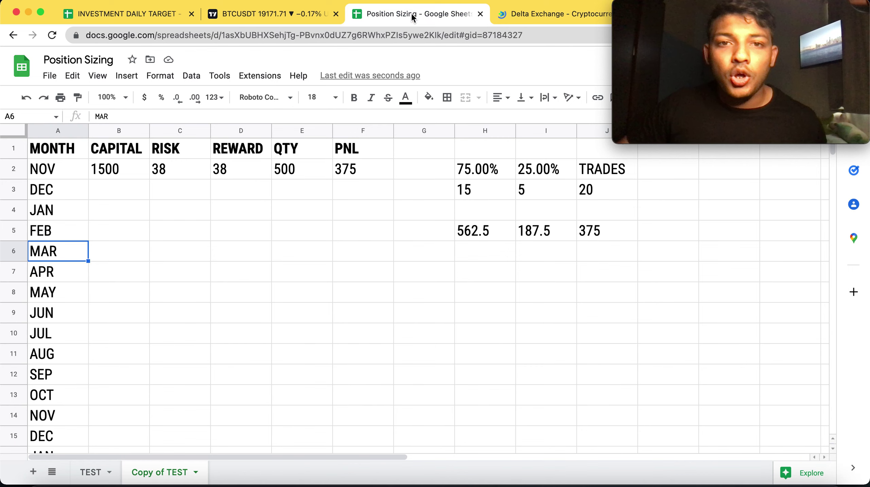
# Switch to the Position Sizing sheet in Google Sheets and examine the win/loss percentages, trade counts and the formulas behind the November PNL
pyautogui.click(412, 15)
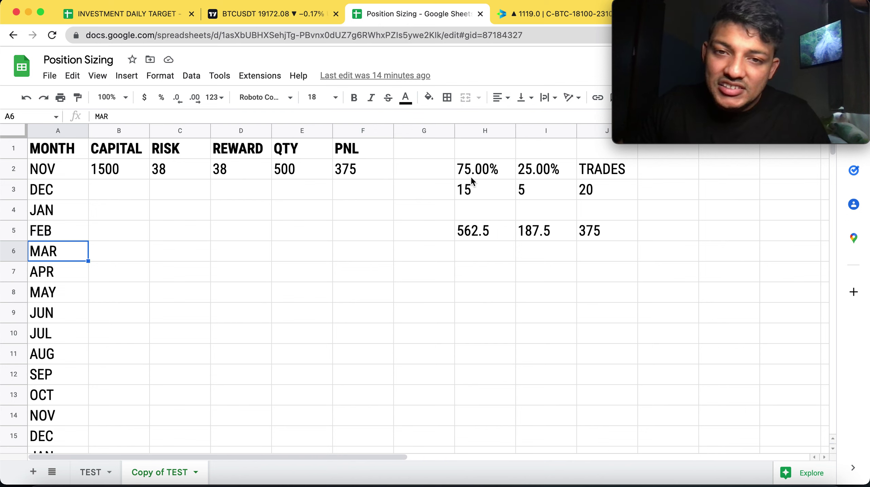
pyautogui.click(484, 174)
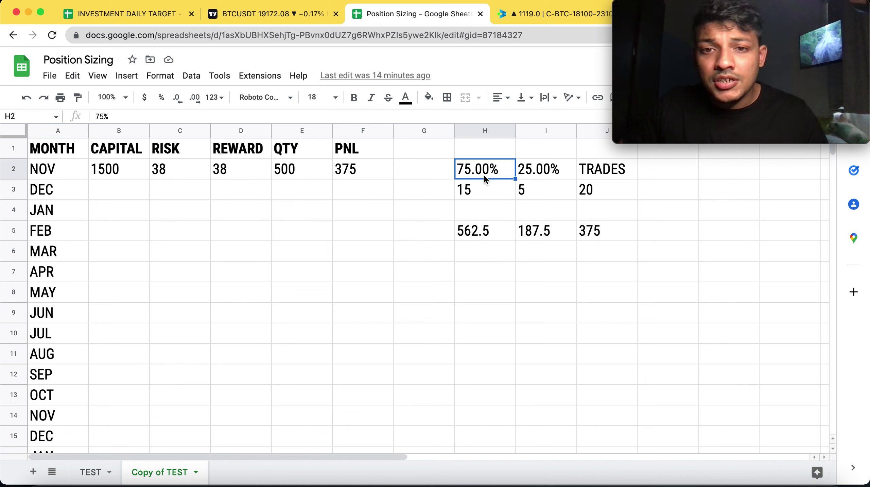
pyautogui.click(489, 194)
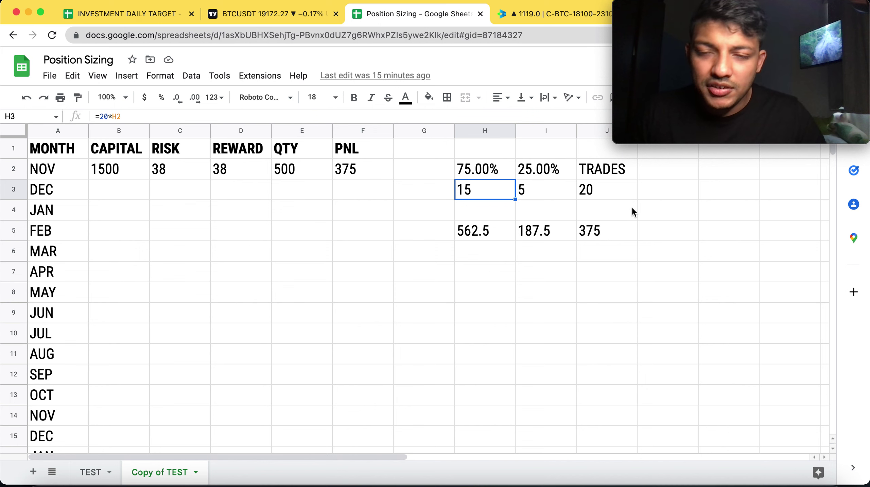
pyautogui.press('Right')
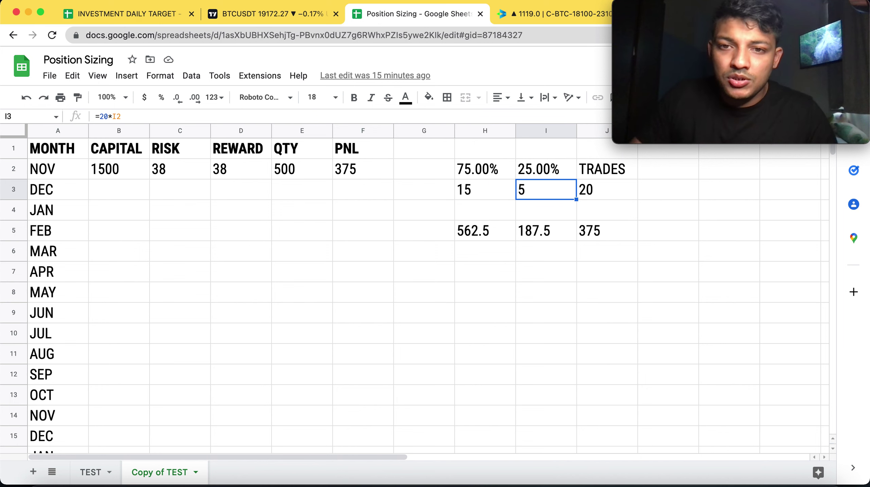
pyautogui.click(608, 177)
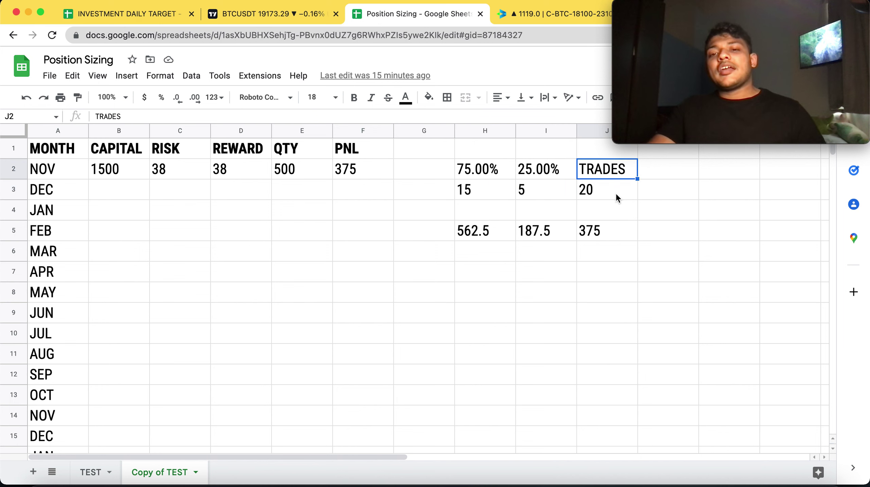
pyautogui.click(615, 194)
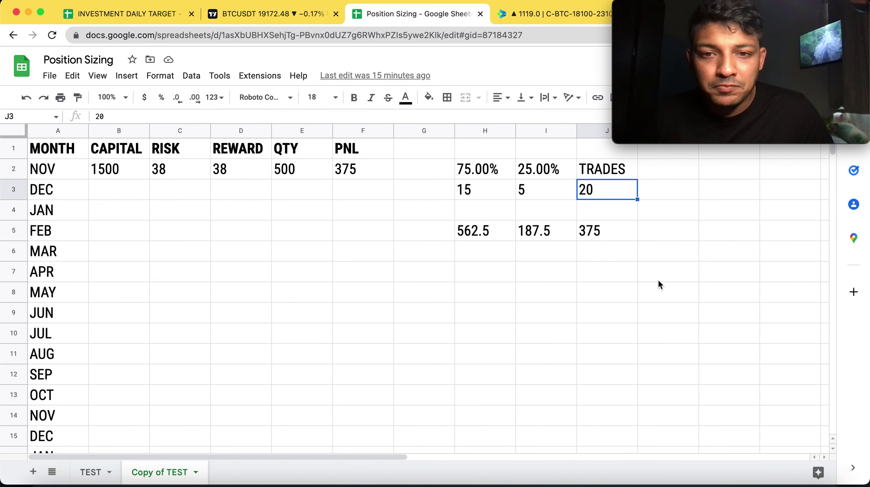
pyautogui.click(366, 169)
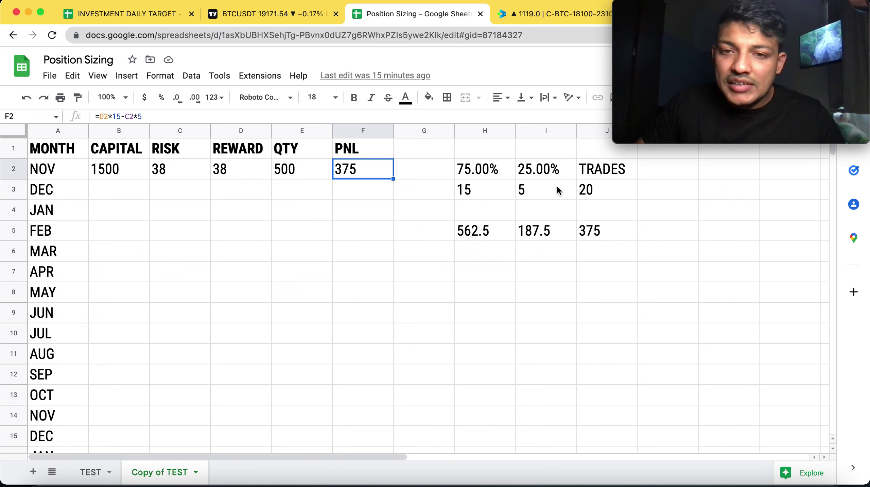
pyautogui.click(475, 233)
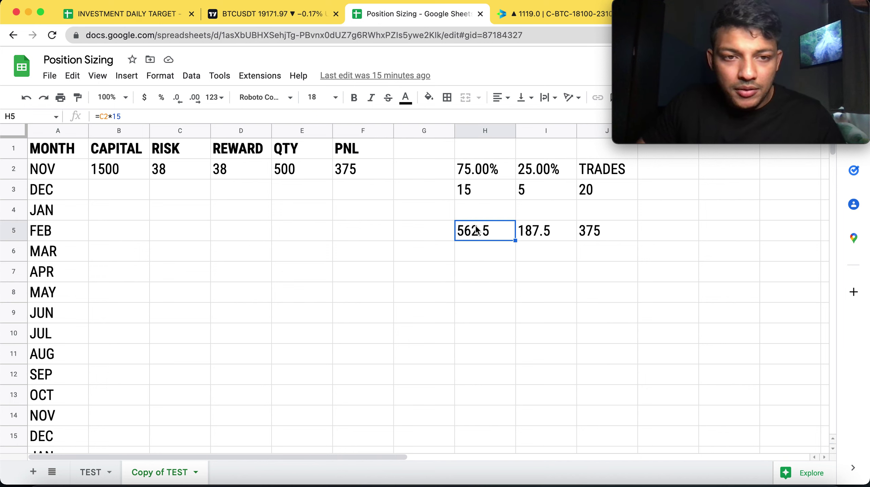
pyautogui.click(555, 236)
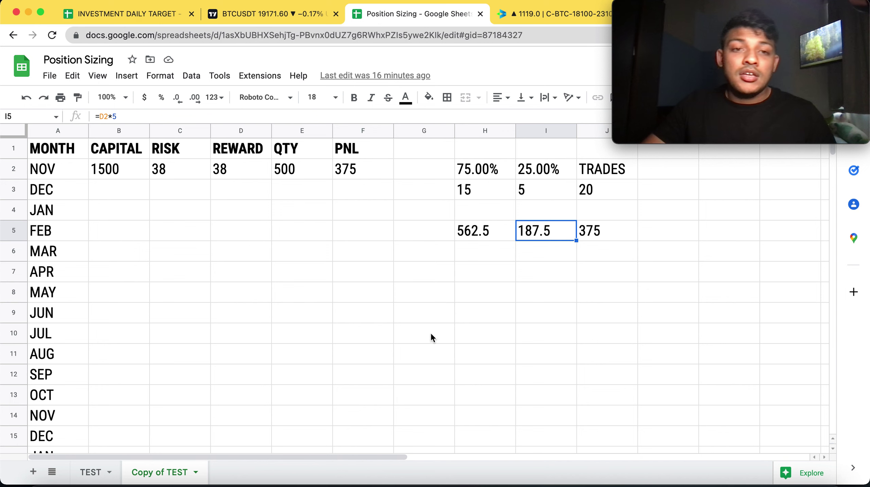
pyautogui.click(614, 234)
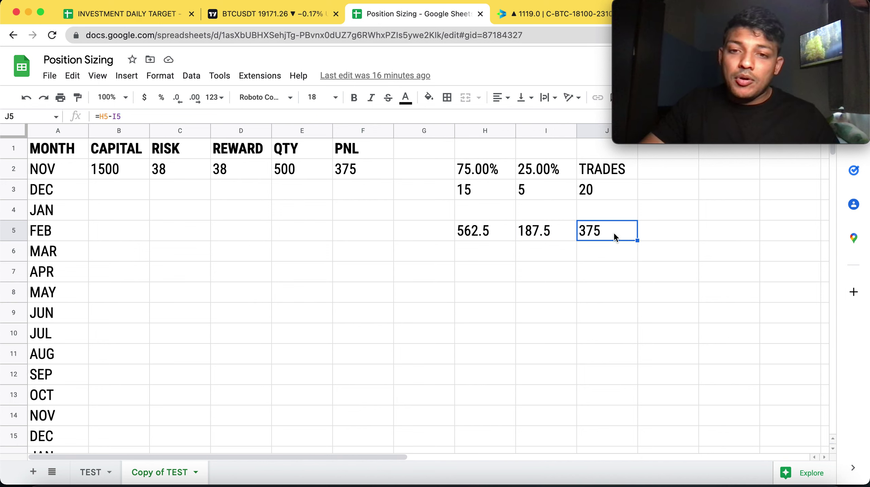
pyautogui.click(379, 172)
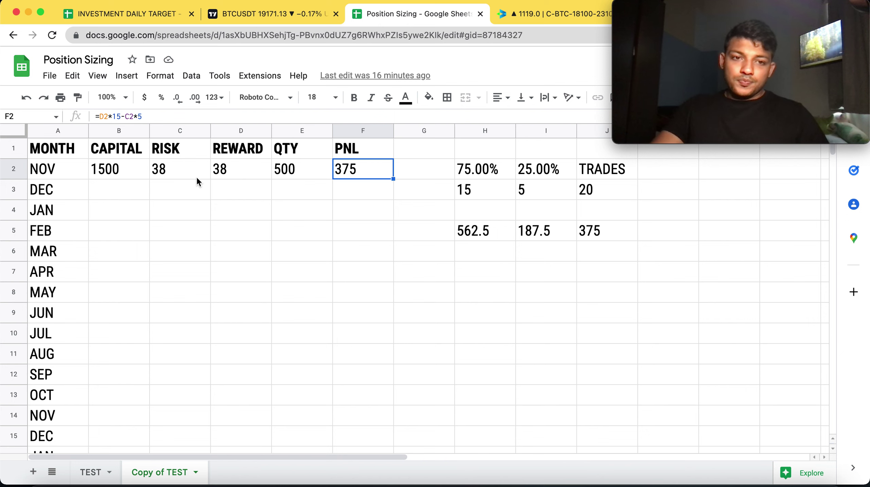
# Examine how the November row's capital, risk, reward, quantity and PNL cells relate to each other
pyautogui.click(167, 172)
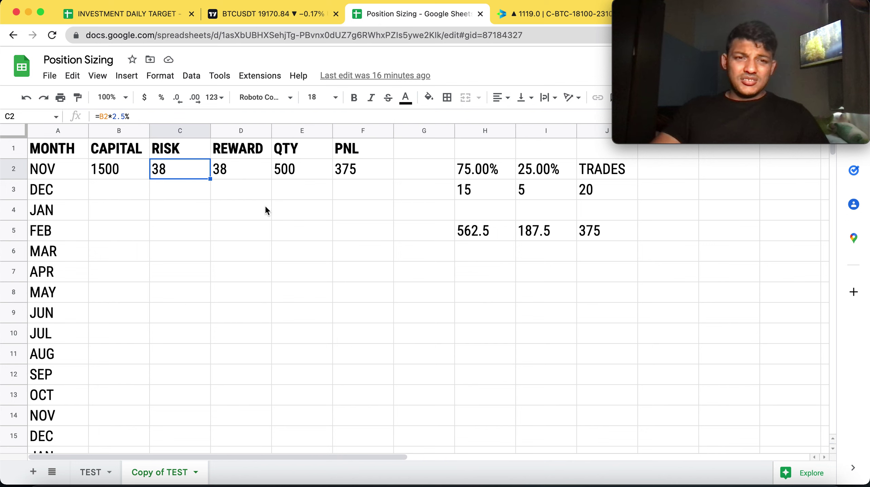
pyautogui.click(254, 173)
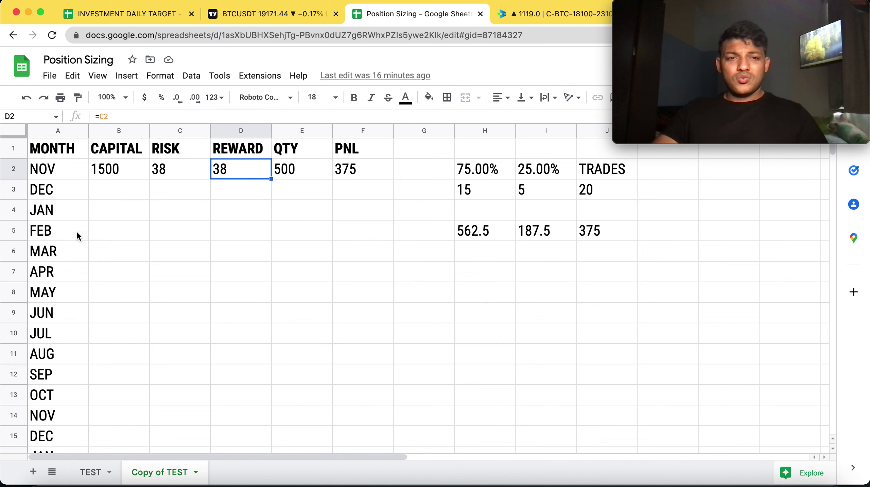
pyautogui.click(180, 170)
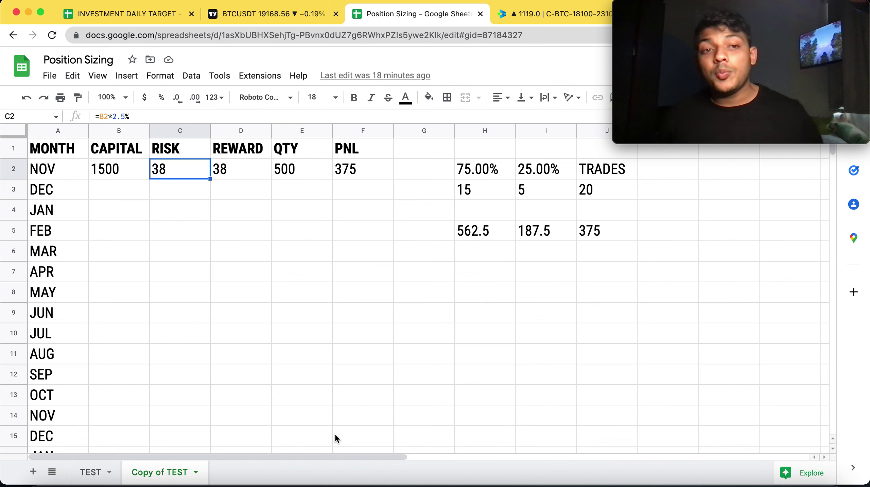
pyautogui.click(126, 170)
pyautogui.click(184, 171)
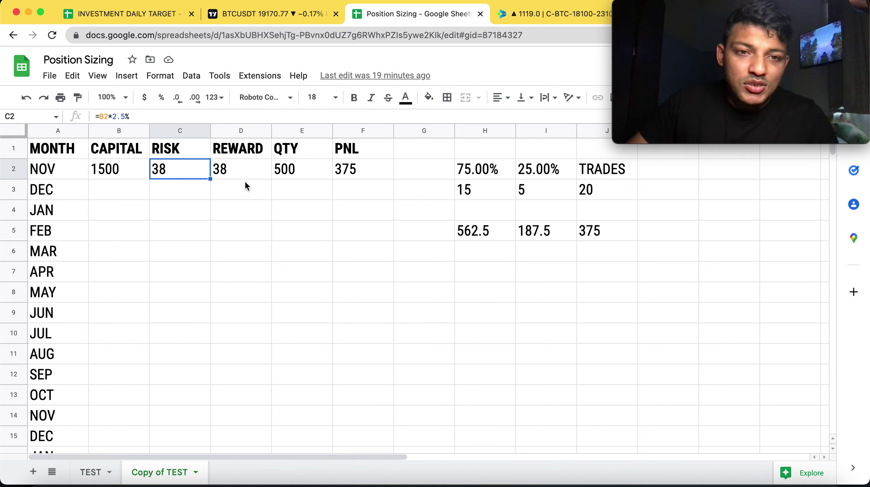
pyautogui.click(234, 169)
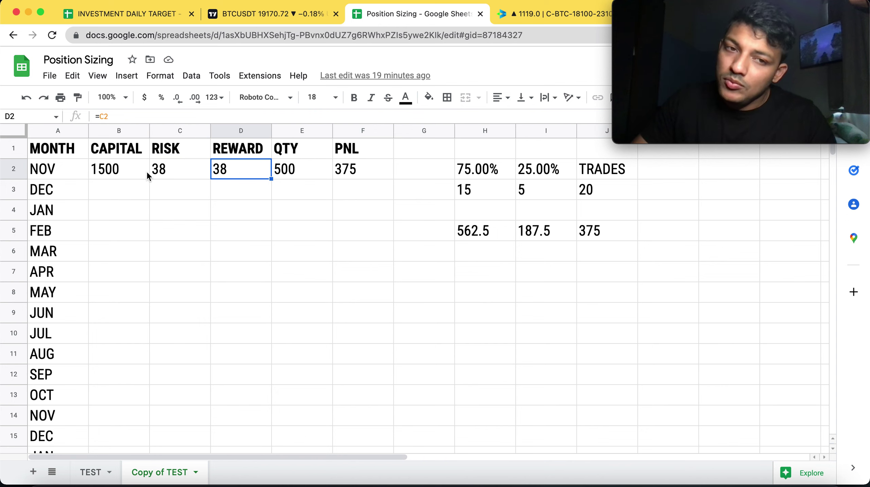
pyautogui.click(322, 172)
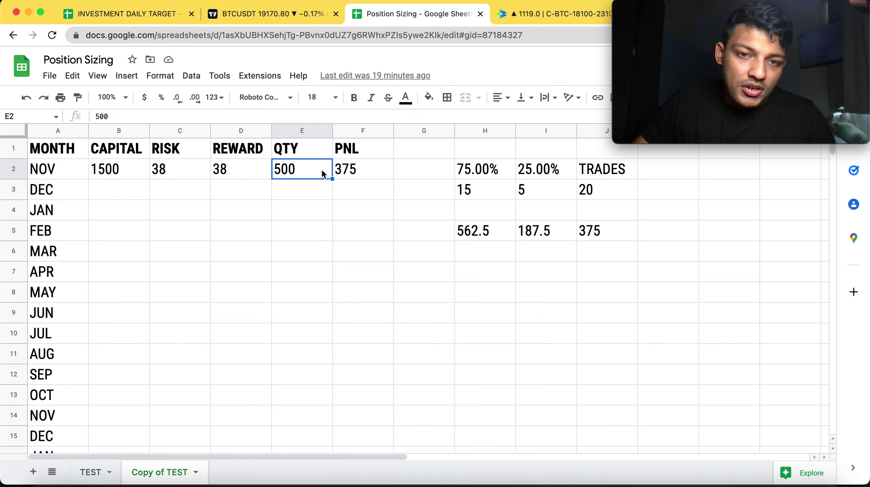
pyautogui.click(360, 167)
pyautogui.click(300, 171)
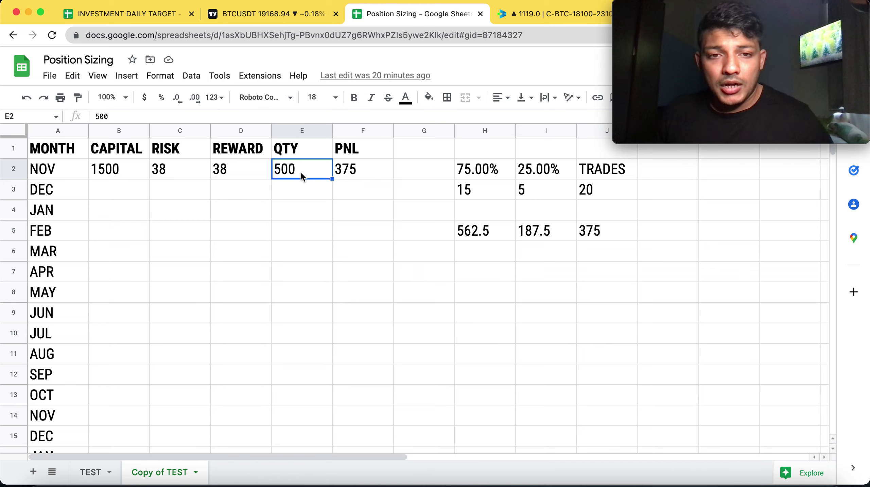
# Switch to the Delta Exchange options chain, set the expiry to 24 Oct 2022 and select the 19300 BTC call
pyautogui.click(561, 21)
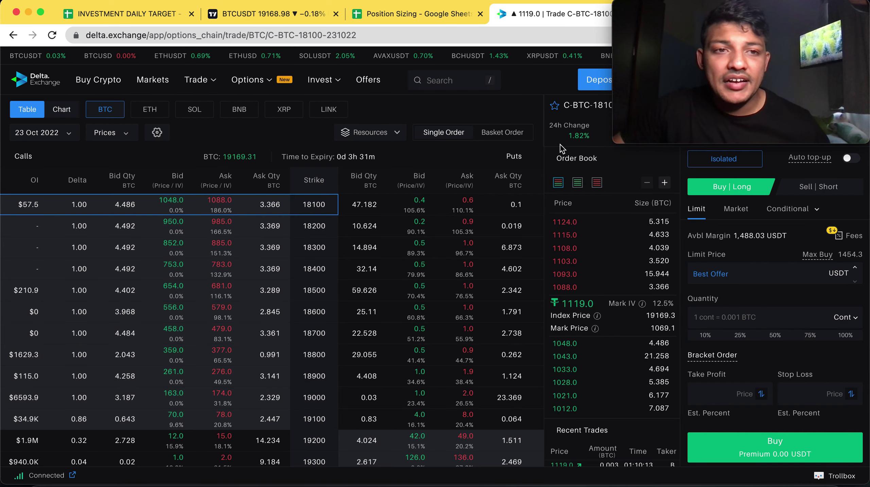
pyautogui.scroll(-3, 364, 389)
pyautogui.scroll(-1, 364, 388)
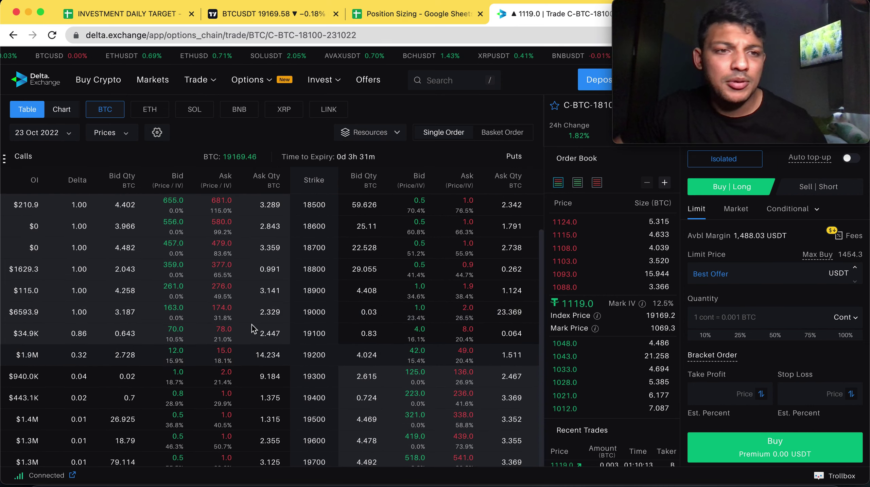
pyautogui.click(55, 133)
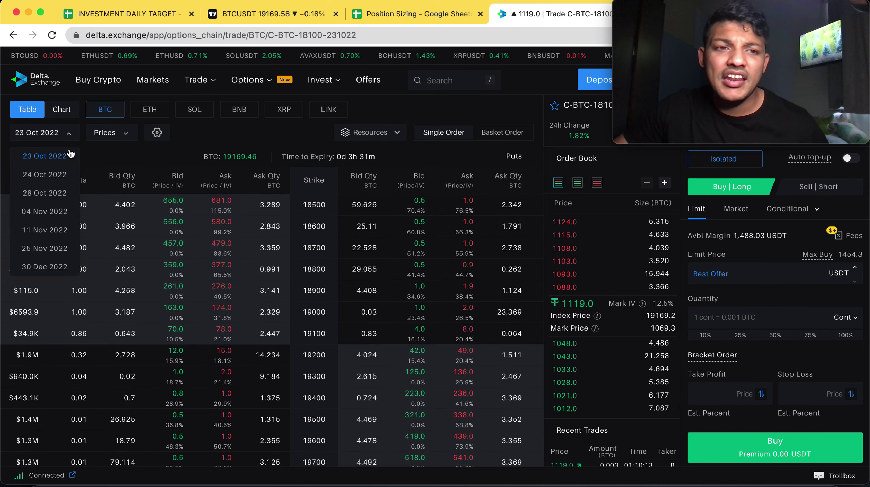
pyautogui.click(51, 175)
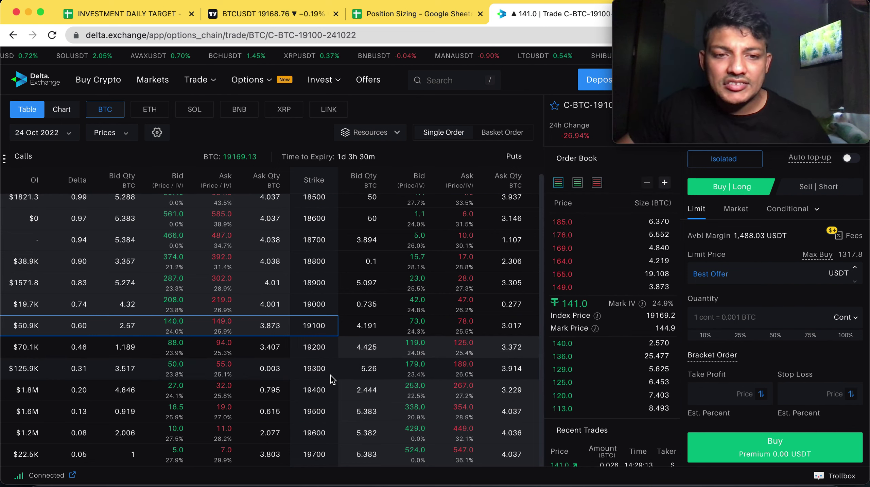
pyautogui.click(224, 375)
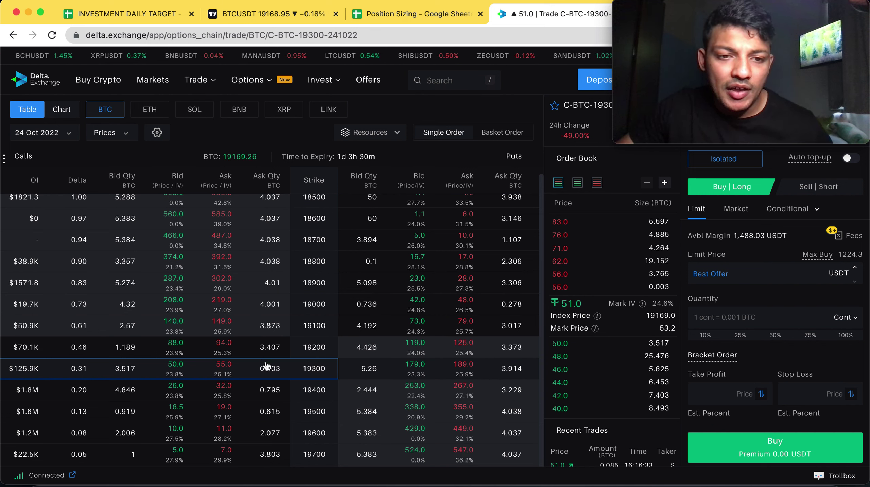
# Set up a Sell | Short limit order for the call at 60 USDT with a quantity of 500 contracts
pyautogui.click(813, 193)
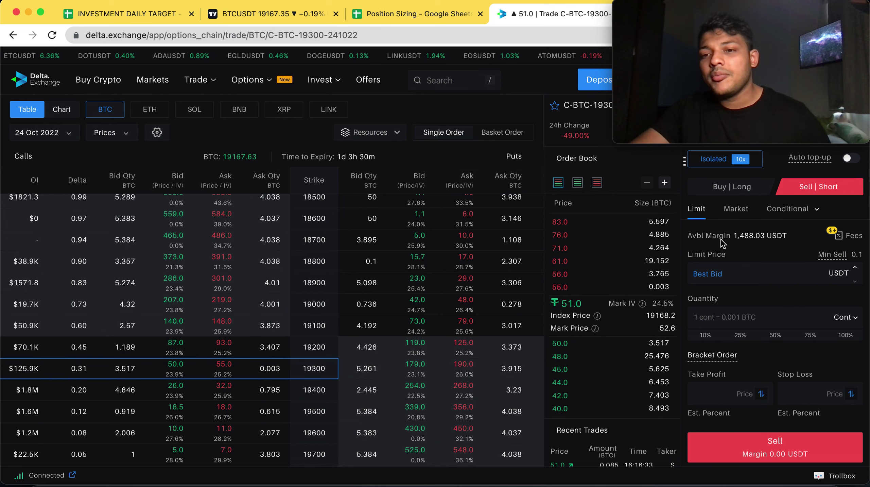
pyautogui.click(816, 271)
pyautogui.write('60')
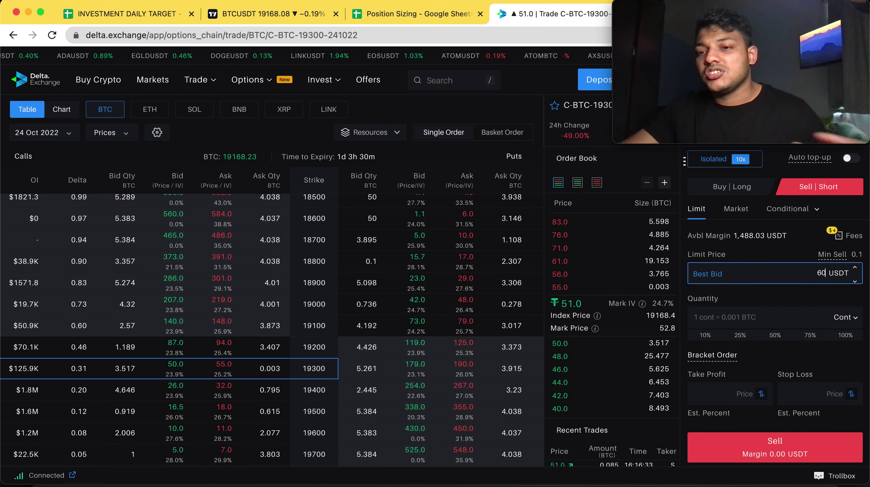
pyautogui.click(797, 318)
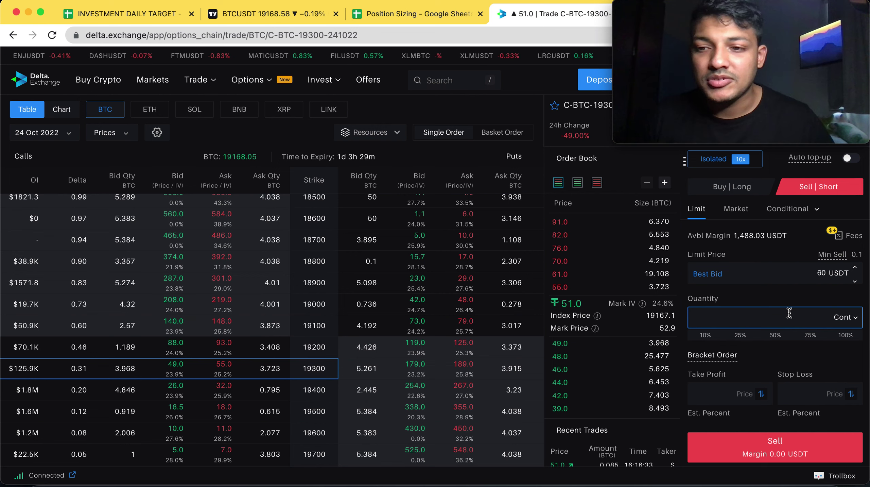
pyautogui.write('500')
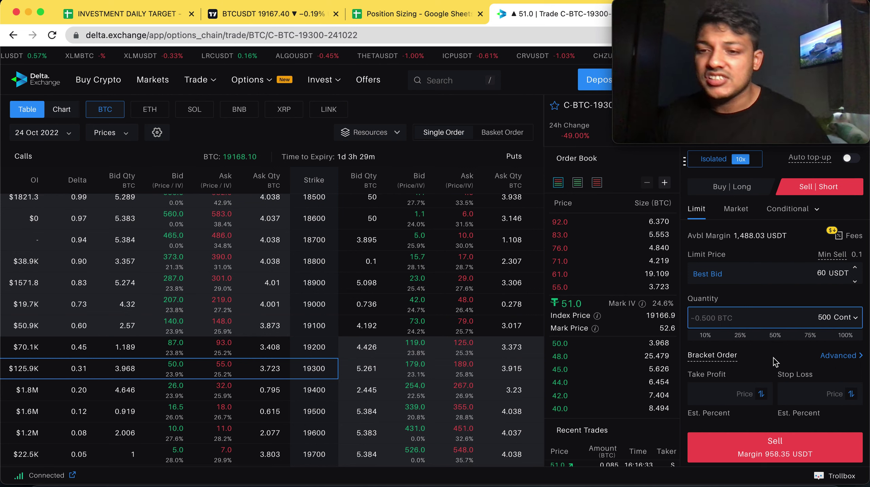
# Give the order a bracket with a take profit of 1 and a stop loss of 180
pyautogui.click(749, 394)
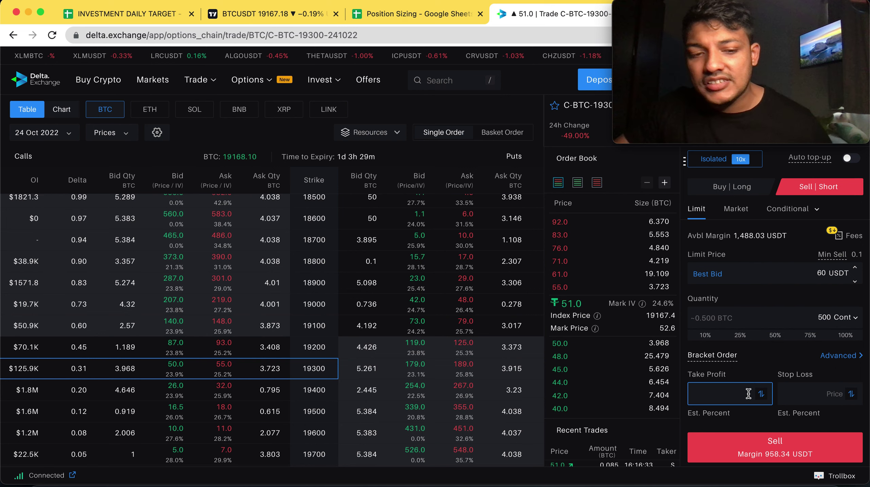
pyautogui.write('1')
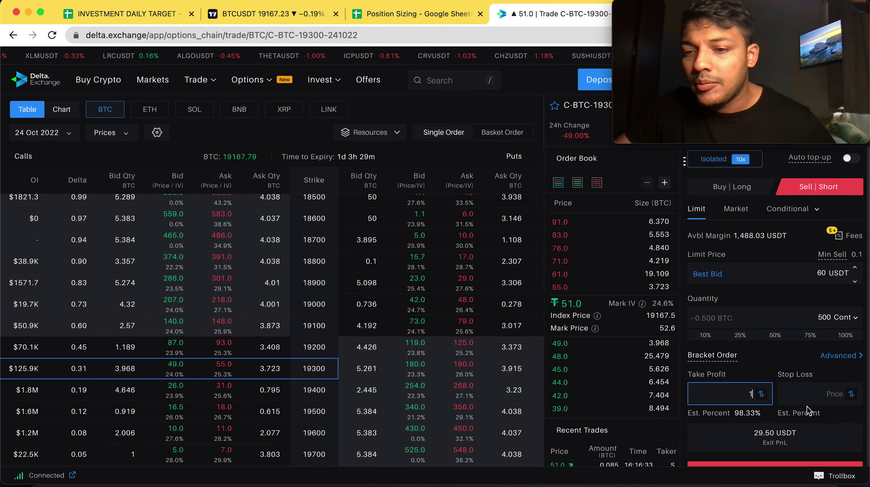
pyautogui.click(825, 392)
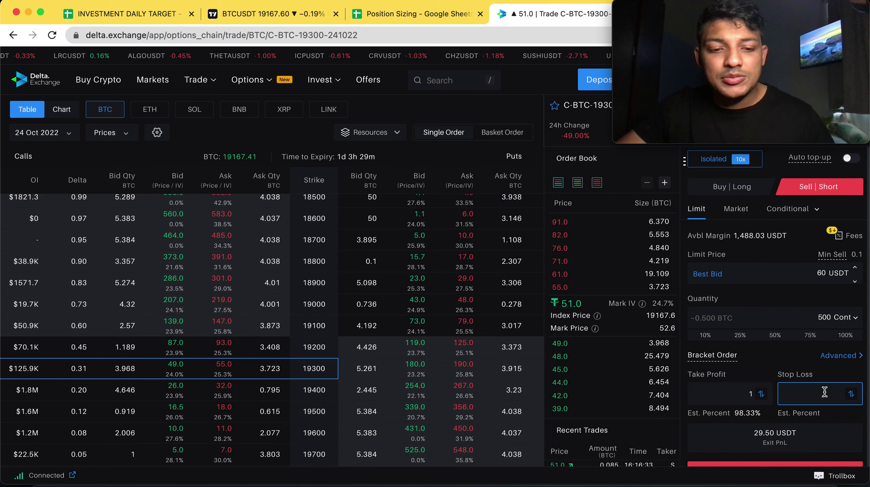
pyautogui.write('180')
pyautogui.scroll(-2, 811, 403)
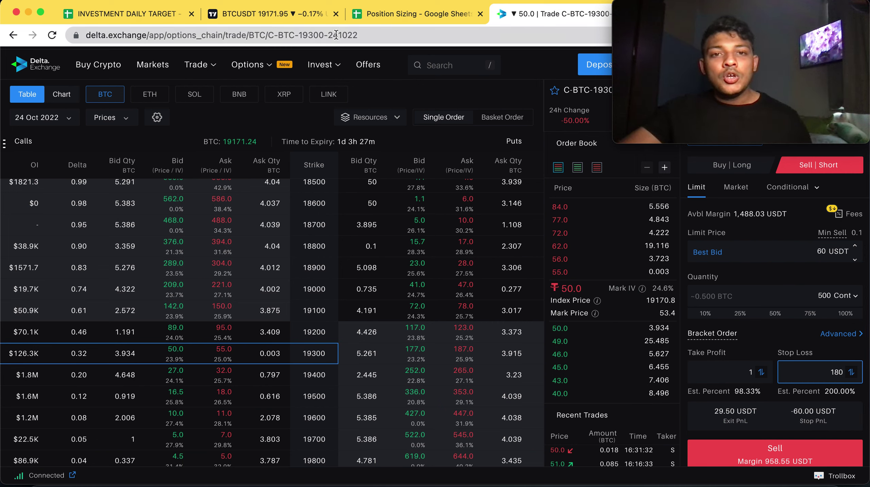
# Compare the November capital, risk formula and quantity in the Position Sizing sheet with the sell order on the exchange
pyautogui.click(420, 19)
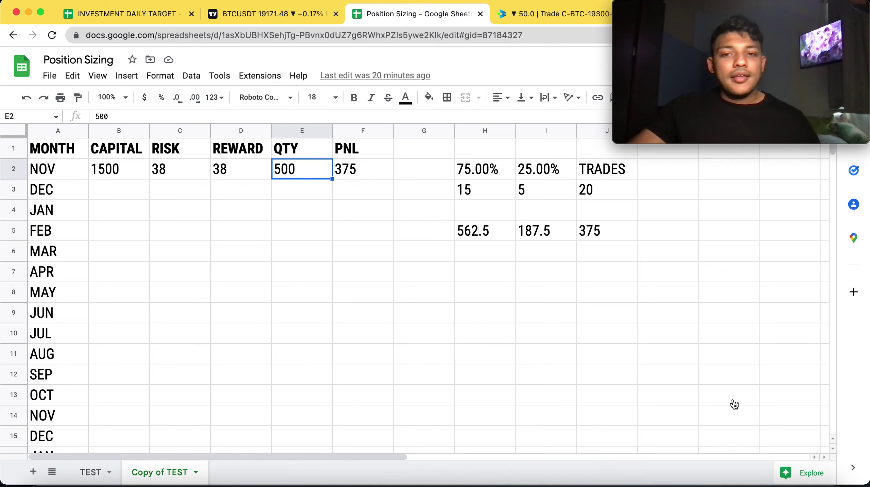
pyautogui.click(142, 169)
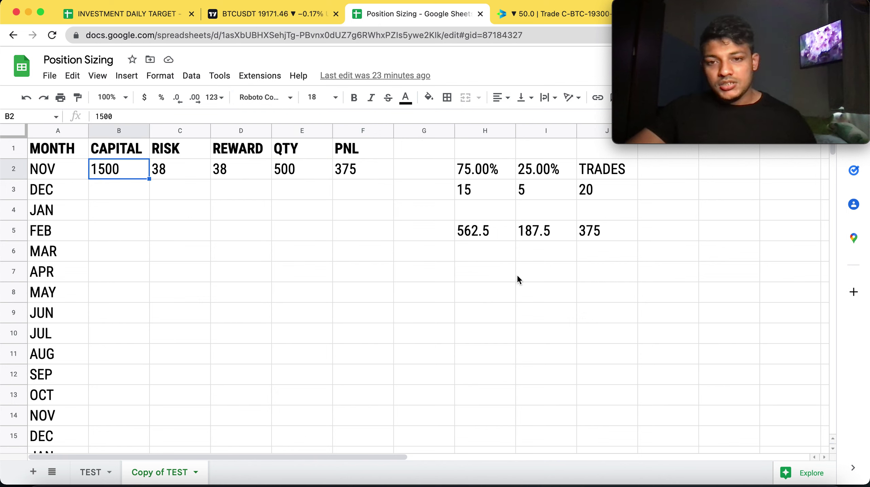
pyautogui.click(181, 174)
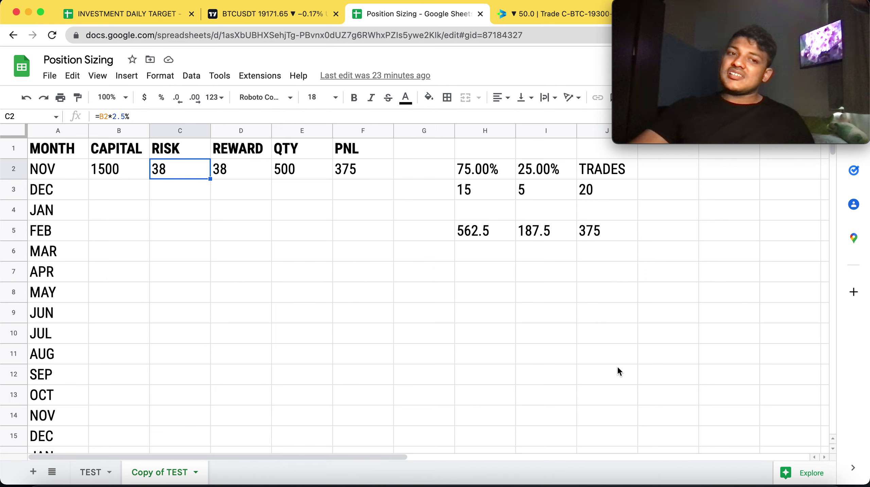
pyautogui.click(554, 14)
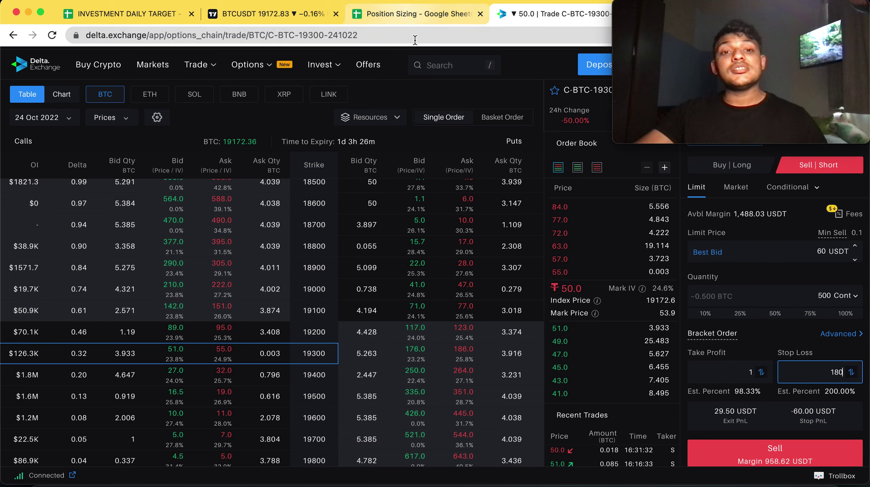
pyautogui.click(413, 13)
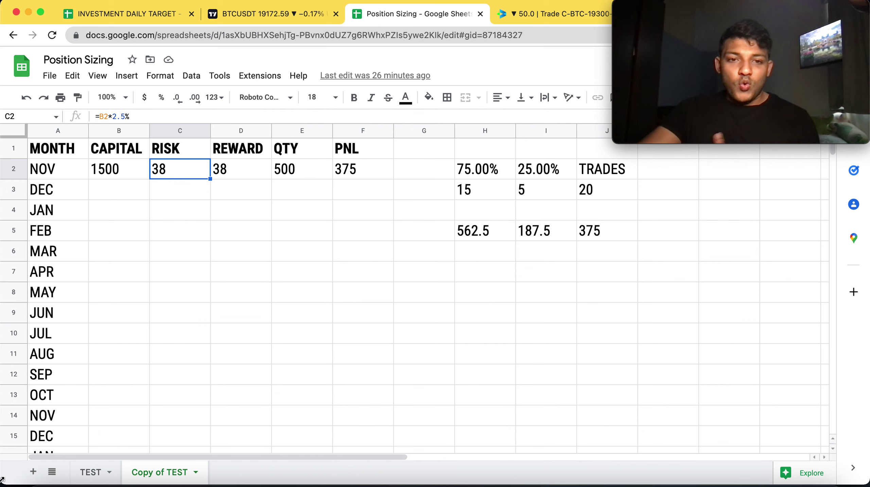
pyautogui.click(284, 169)
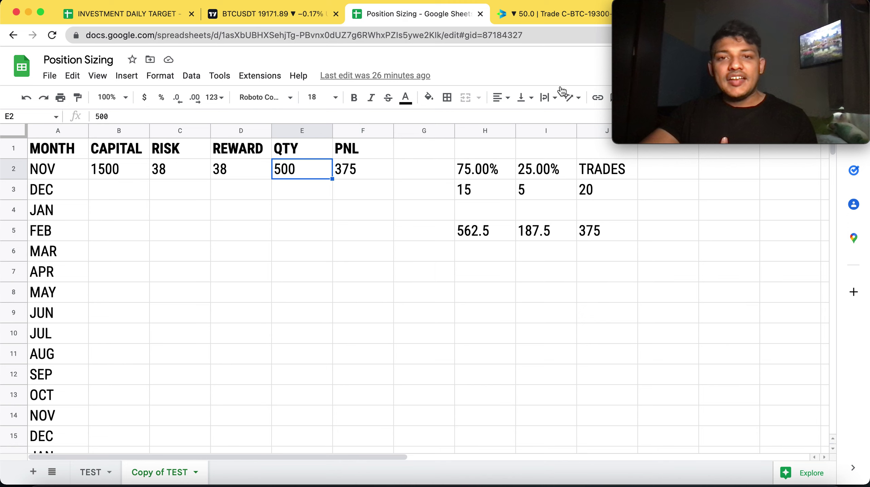
# Return to the exchange's order form and clear the sell order's quantity
pyautogui.click(537, 16)
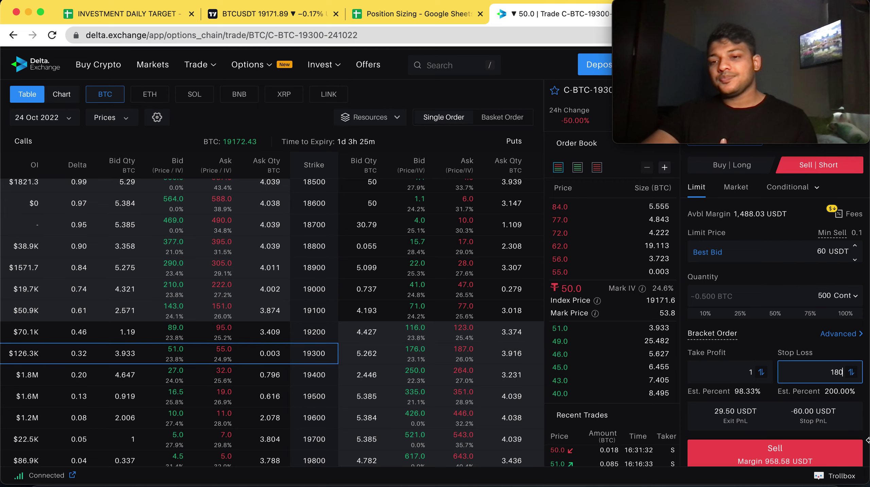
pyautogui.doubleClick(824, 293)
pyautogui.write('1000')
pyautogui.press('BackSpace')
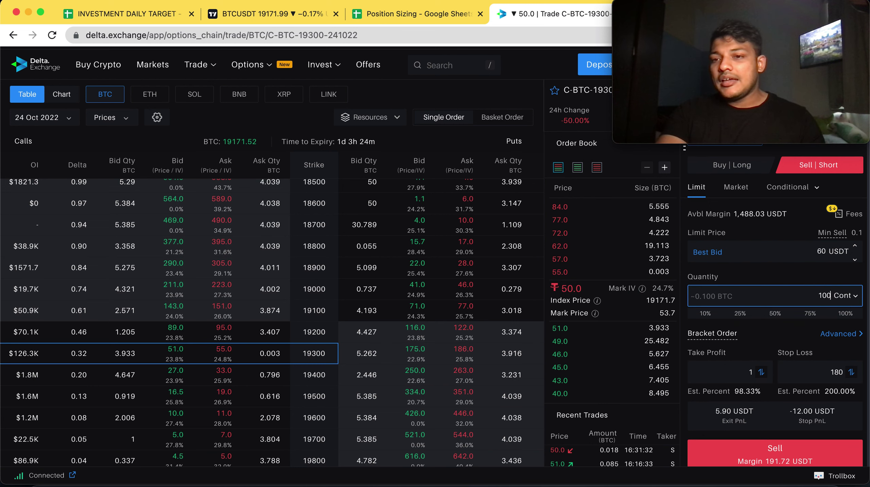
pyautogui.press('BackSpace')
pyautogui.press('BackSpace')
pyautogui.press('BackSpace')
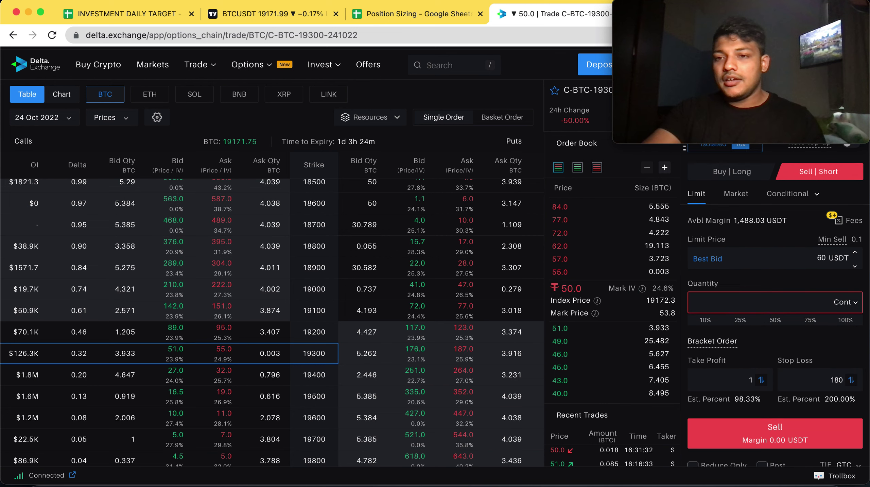
# Change the isolated margin leverage for the 19300 call contract to 50x
pyautogui.scroll(1, 739, 151)
pyautogui.click(726, 141)
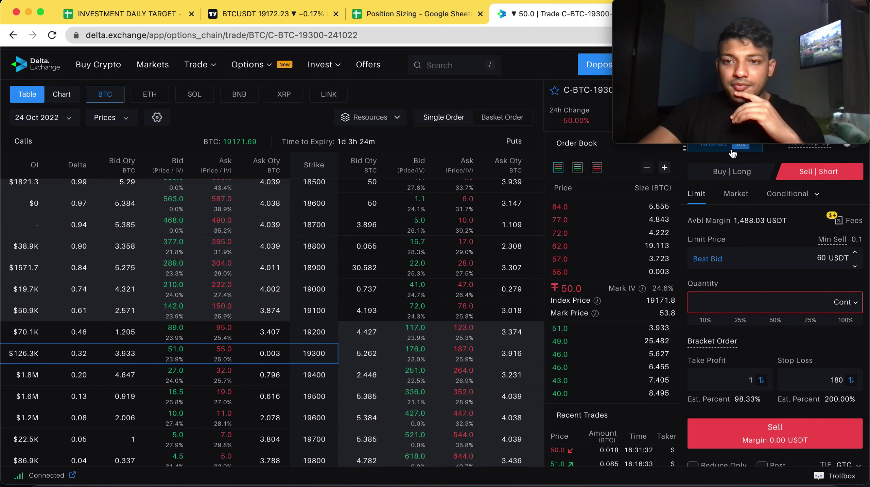
pyautogui.click(730, 148)
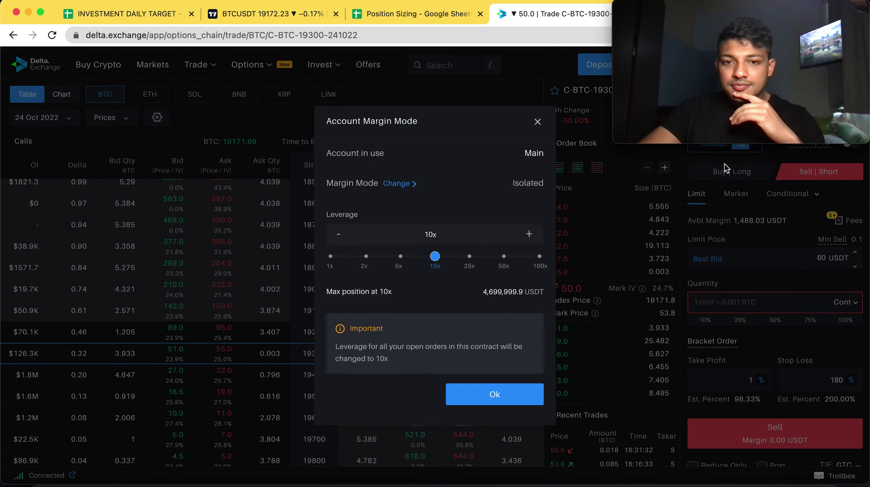
pyautogui.click(529, 234)
pyautogui.click(529, 234)
pyautogui.click(505, 394)
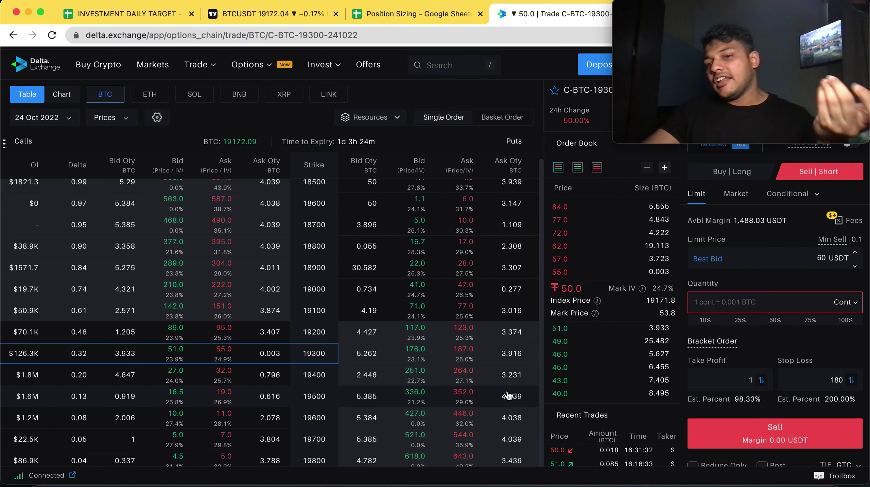
# Set the sell order's limit price to 60 USDT
pyautogui.click(703, 259)
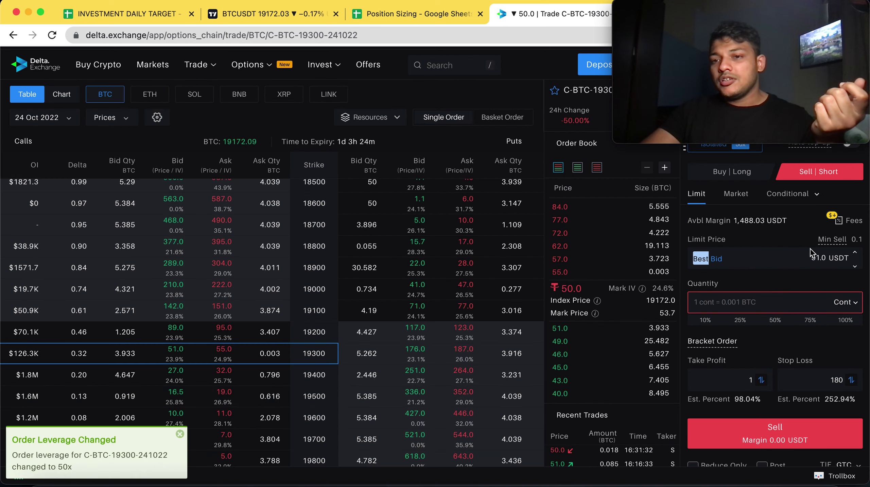
pyautogui.doubleClick(818, 258)
pyautogui.write('60')
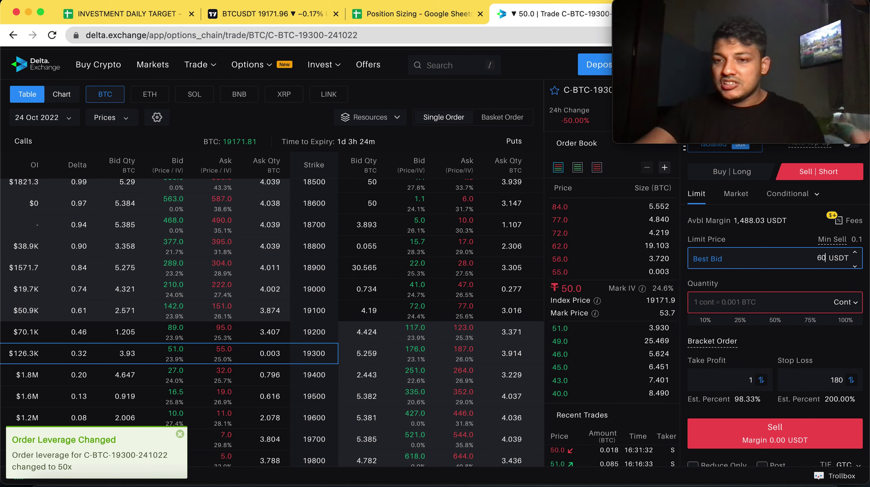
# Size the sell order at 50% of the available margin and check its exit PnL, stop PnL and required margin
pyautogui.click(790, 303)
pyautogui.write('100')
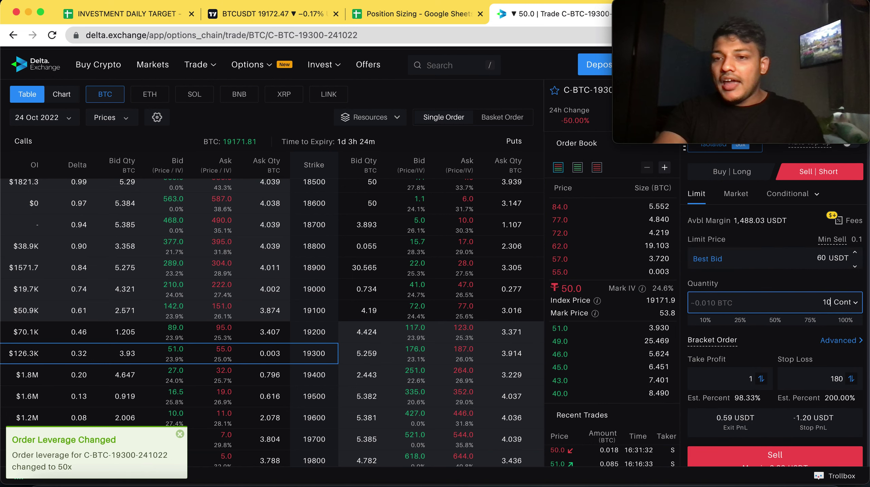
pyautogui.click(769, 322)
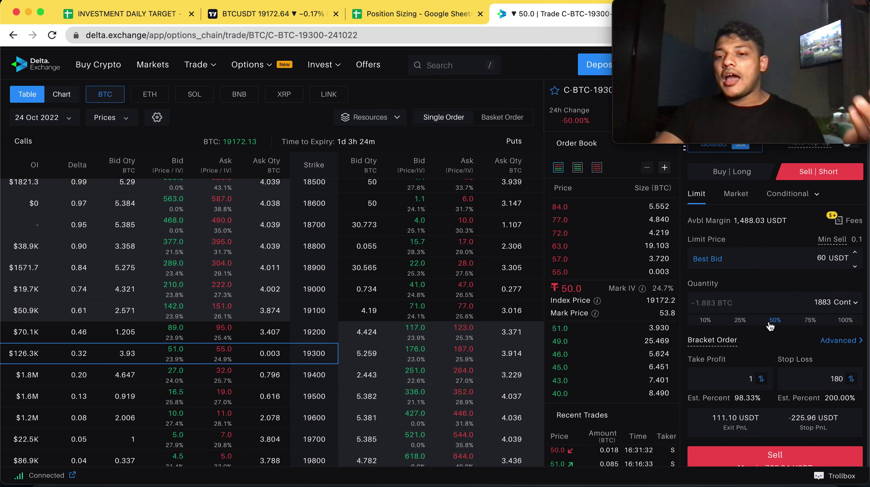
pyautogui.scroll(-1, 790, 338)
pyautogui.scroll(-1, 790, 340)
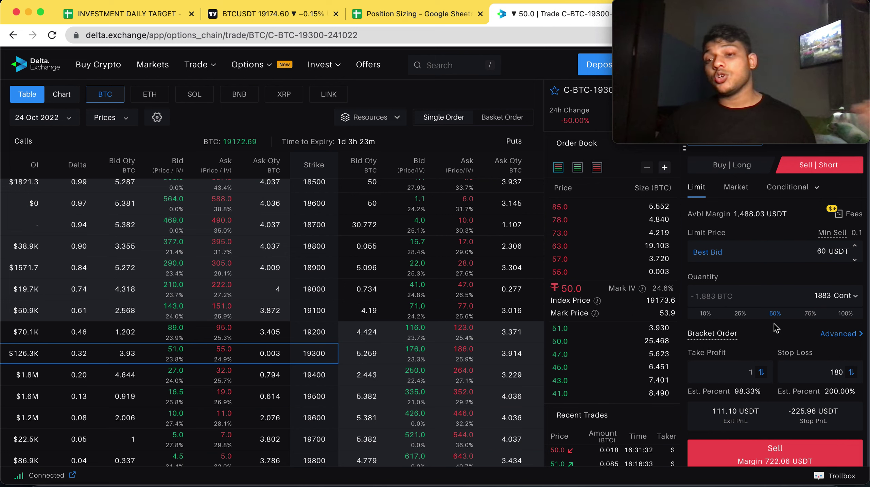
# Try a quantity of 1000 contracts for the sell order
pyautogui.click(825, 295)
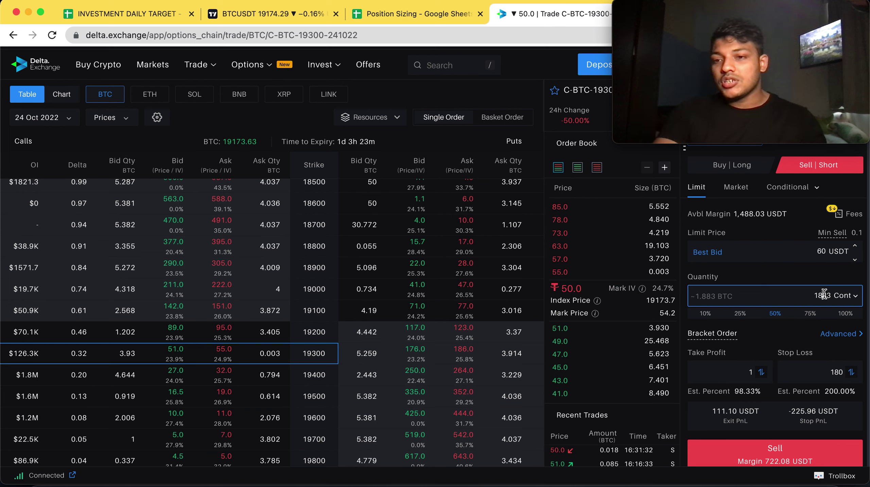
pyautogui.doubleClick(825, 296)
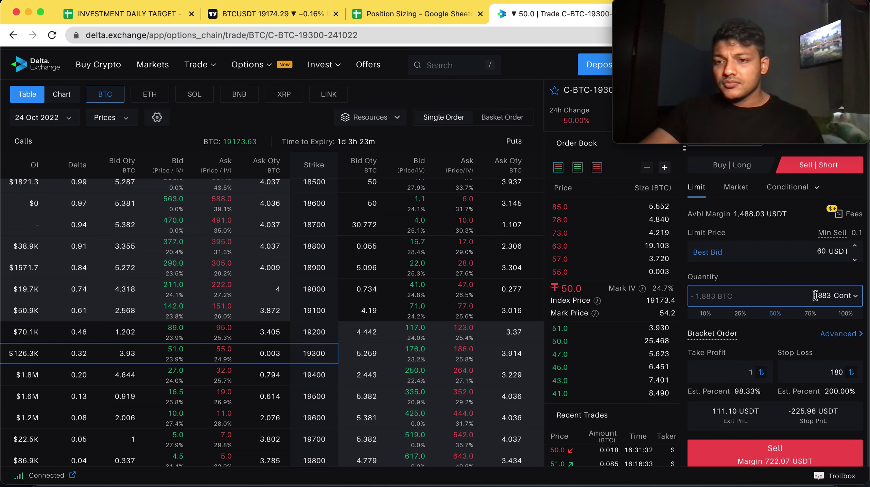
pyautogui.write('1000')
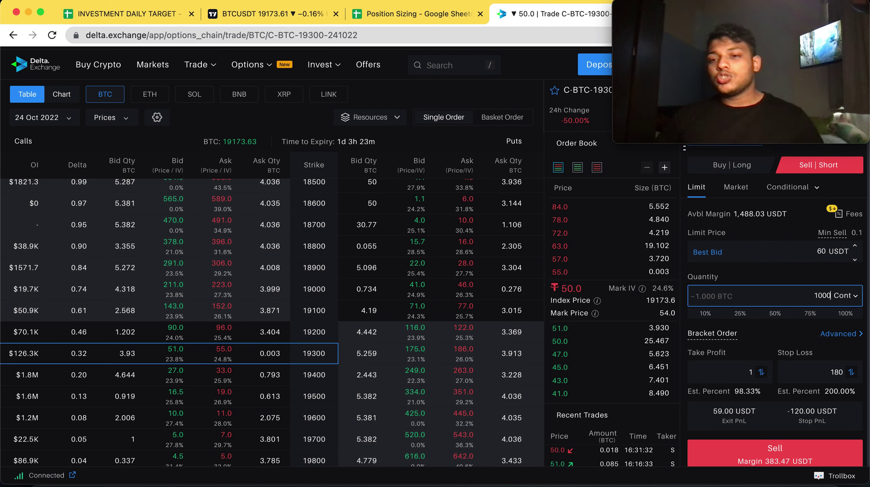
# Set the sell order's quantity to 500 contracts
pyautogui.press('BackSpace')
pyautogui.press('BackSpace')
pyautogui.press('BackSpace')
pyautogui.write('500')
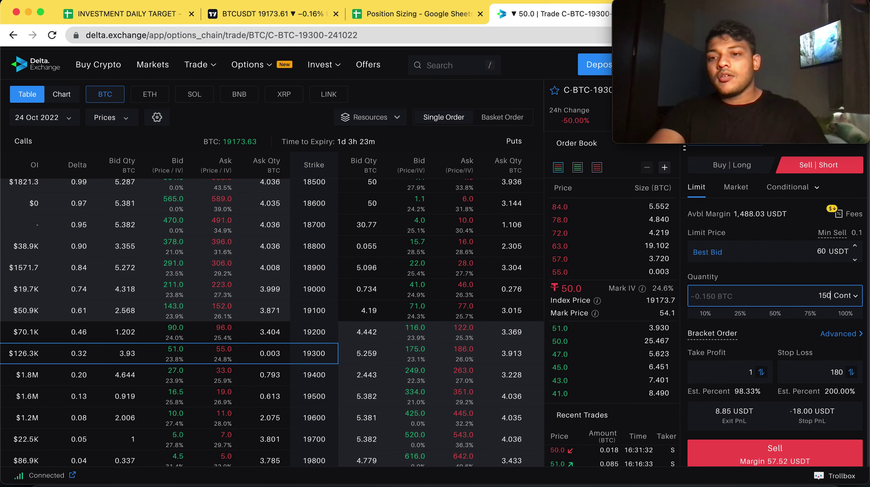
pyautogui.press('BackSpace')
pyautogui.press('BackSpace')
pyautogui.press('BackSpace')
pyautogui.press('BackSpace')
pyautogui.write('500')
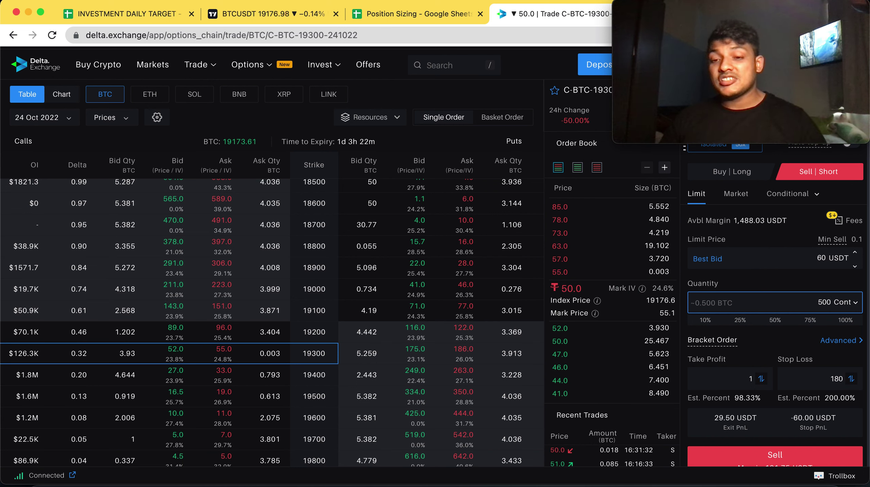
# Return to the Position Sizing spreadsheet and examine November's capital, reward and quantity
pyautogui.click(401, 21)
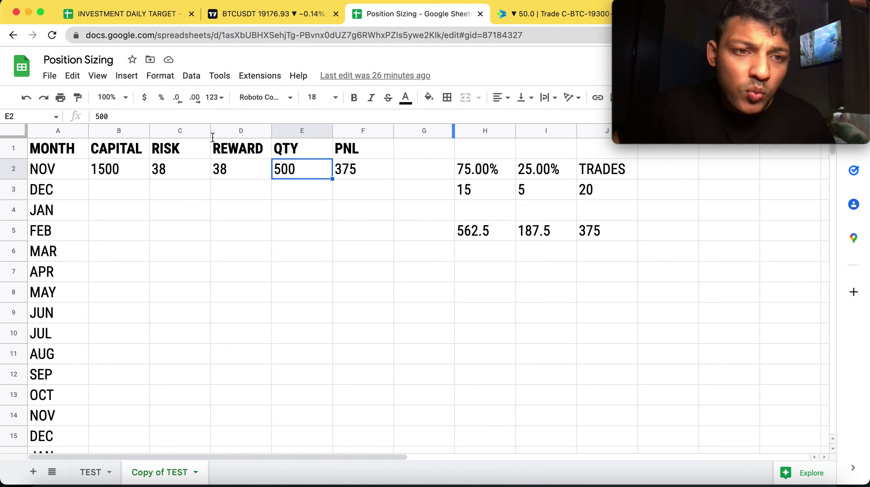
pyautogui.click(127, 172)
pyautogui.click(307, 172)
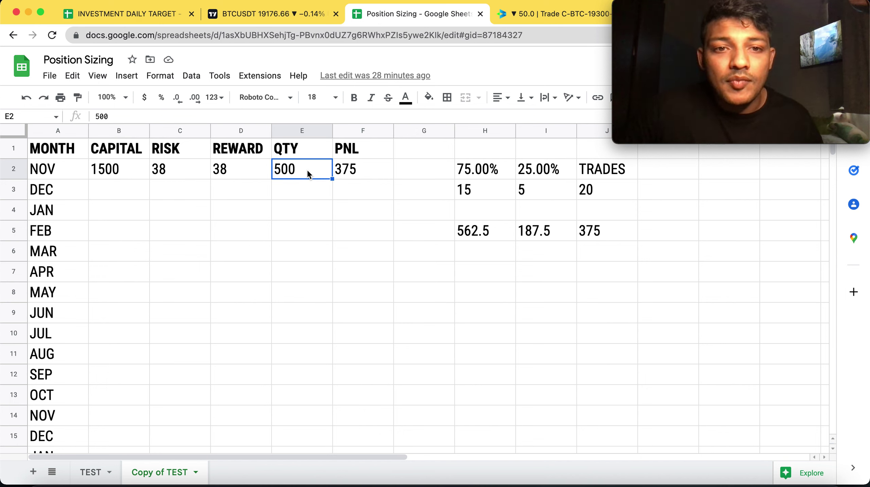
pyautogui.click(238, 175)
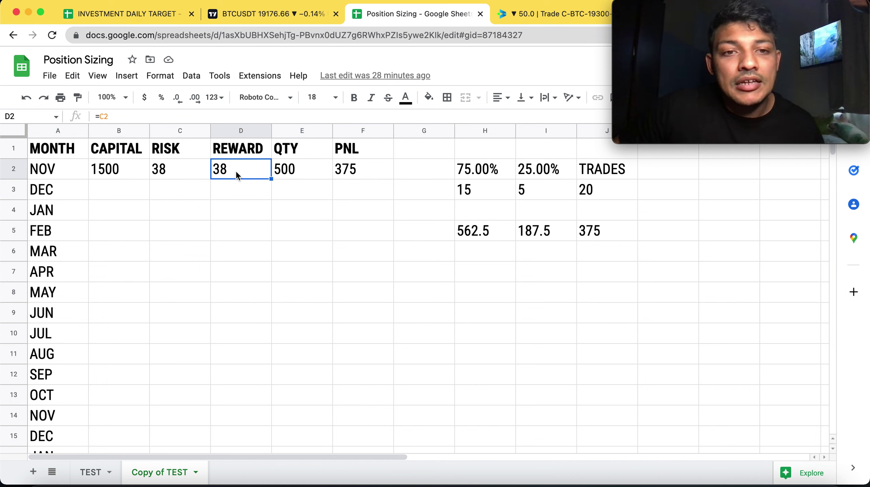
pyautogui.click(312, 174)
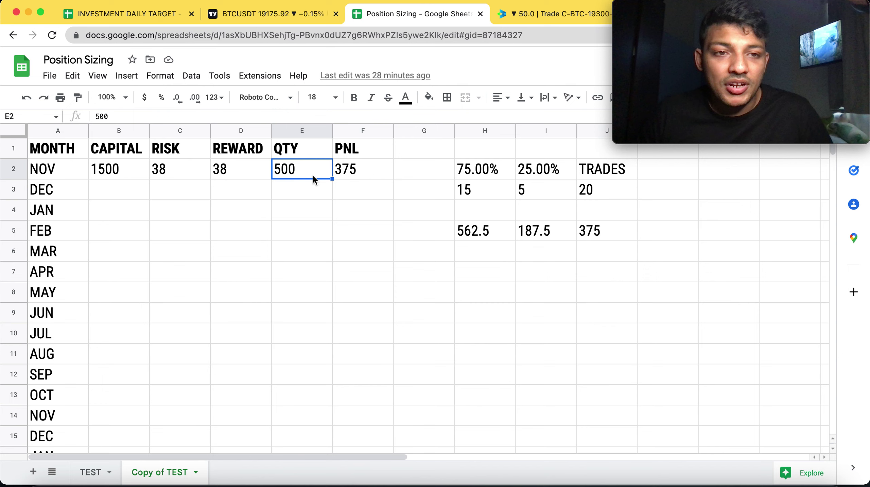
pyautogui.click(134, 175)
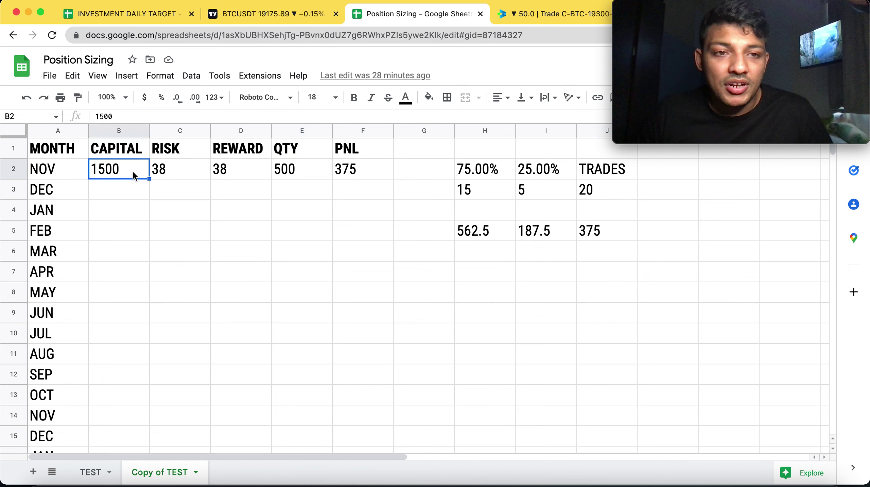
# Copy November's capital of 1500 into December's capital cell, append a plus sign, and open November's PNL formula
pyautogui.moveTo(152, 193); pyautogui.dragTo(151, 193)
pyautogui.click(198, 168)
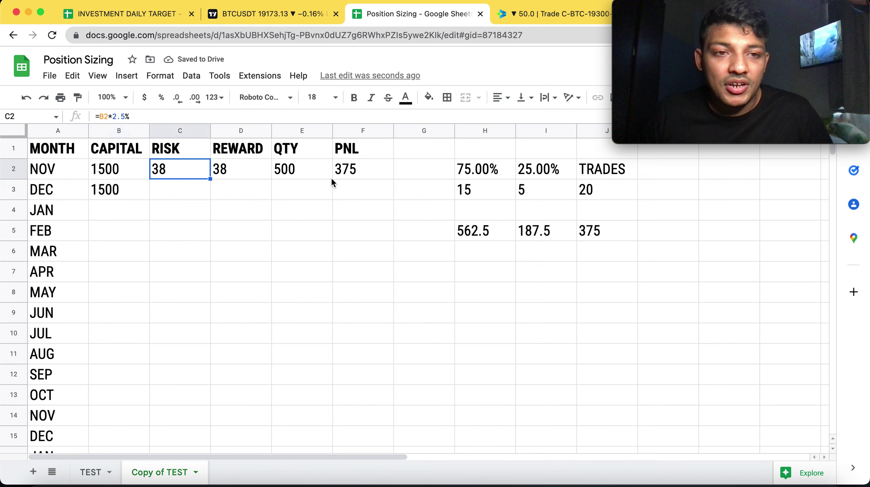
pyautogui.click(110, 195)
pyautogui.click(133, 116)
pyautogui.write('+')
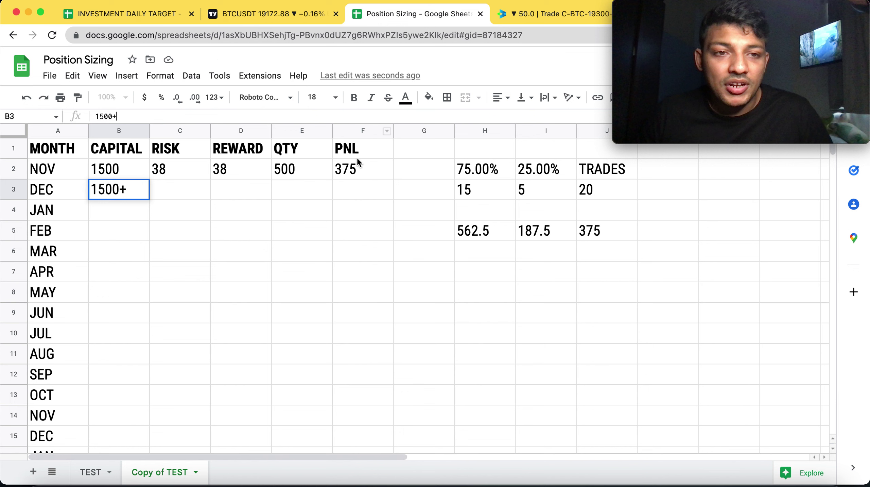
pyautogui.click(351, 172)
pyautogui.doubleClick(351, 172)
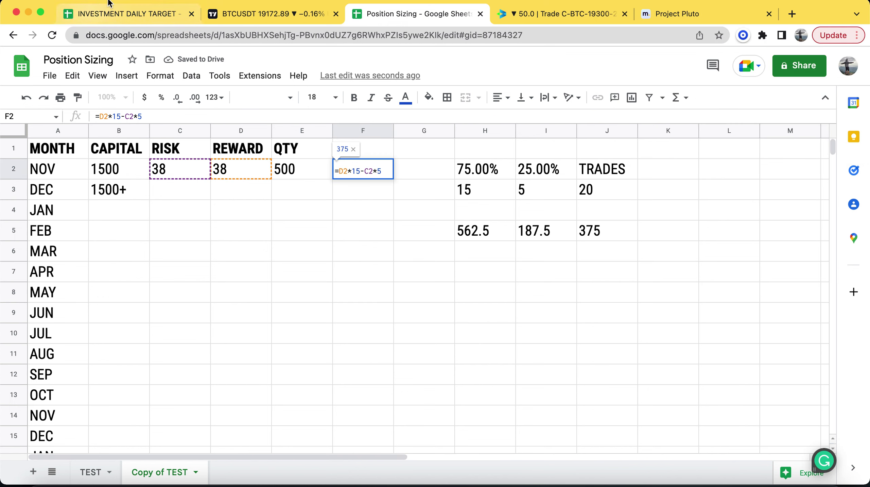
# Start a new movie recording preview in QuickTime Player, shrink its window into a corner and keep it floating on top
pyautogui.rightClick(633, 483)
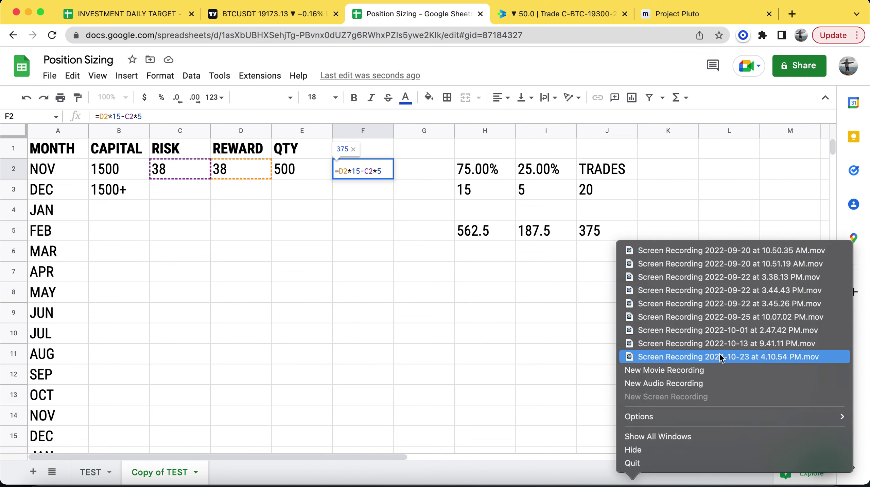
pyautogui.click(700, 372)
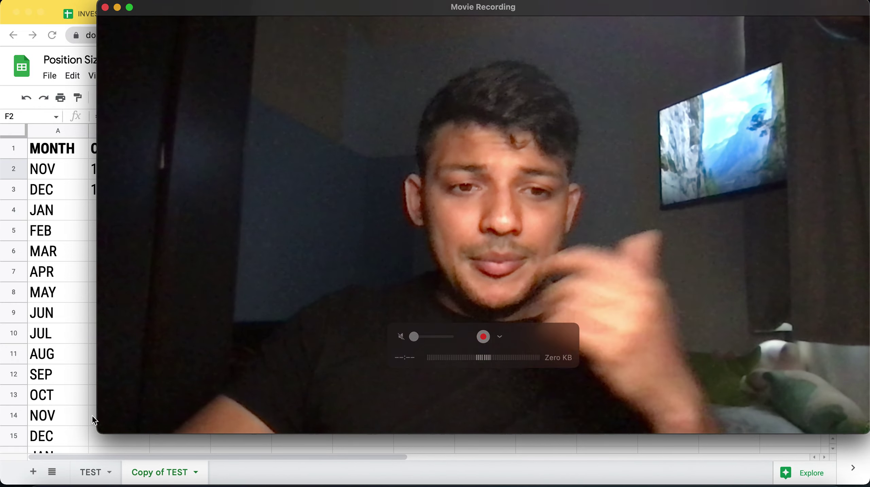
pyautogui.moveTo(98, 432); pyautogui.dragTo(614, 144)
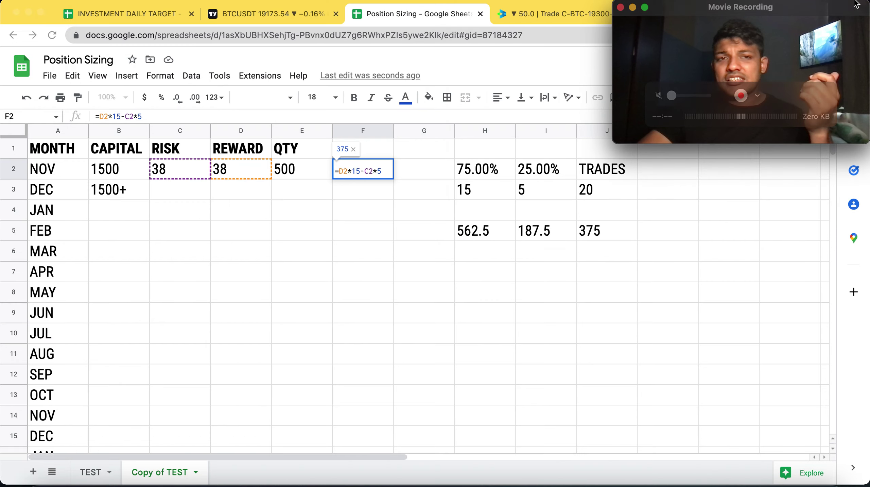
pyautogui.click(111, 4)
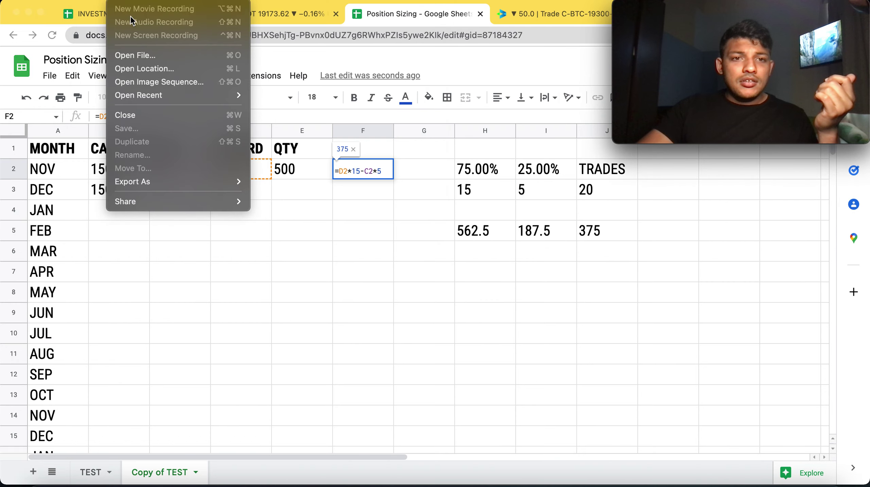
pyautogui.click(200, 4)
pyautogui.click(146, 4)
pyautogui.moveTo(111, 4)
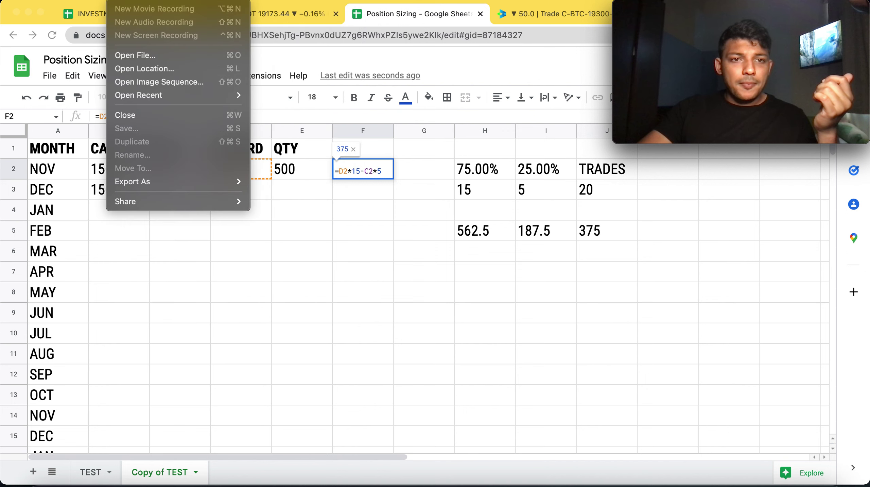
pyautogui.moveTo(170, 4)
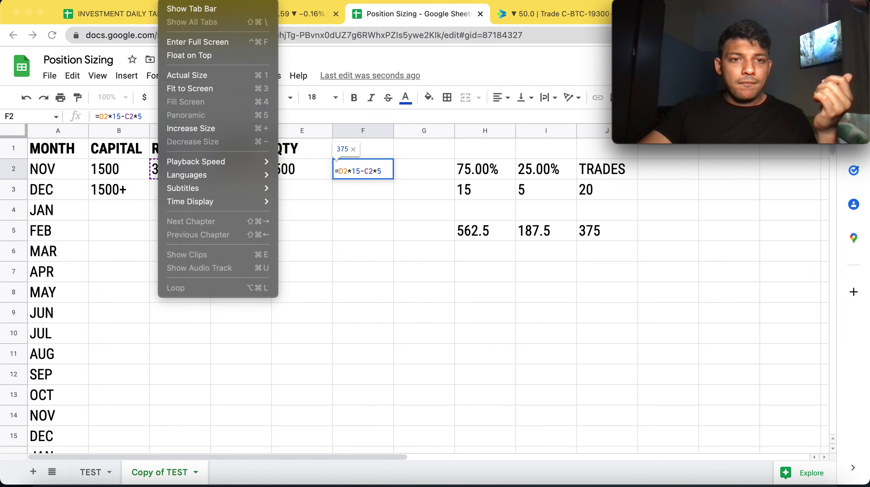
pyautogui.click(204, 56)
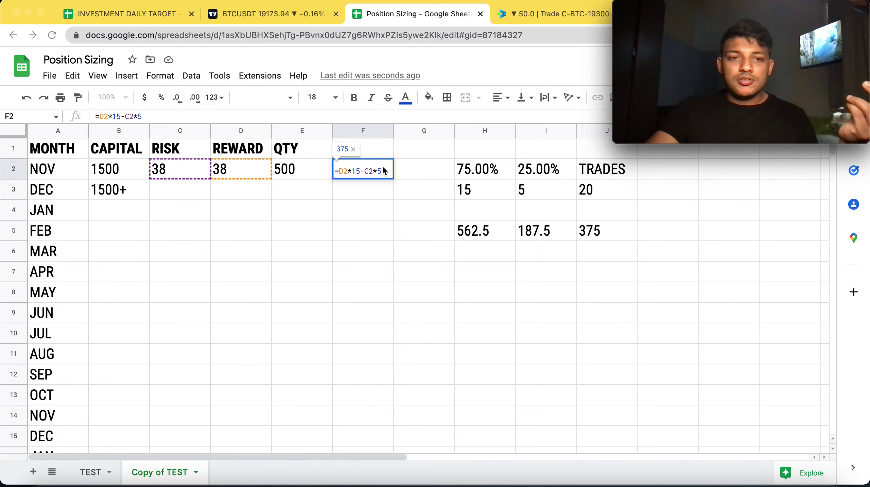
# Set December's capital to the formula =1500+F2 so that it adds November's PNL
pyautogui.click(342, 155)
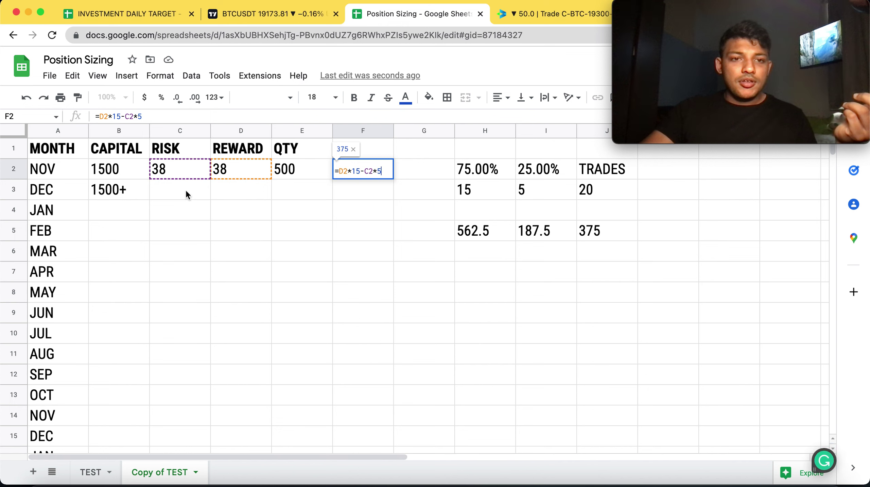
pyautogui.press('Return')
pyautogui.click(424, 251)
pyautogui.click(134, 185)
pyautogui.doubleClick(134, 186)
pyautogui.press('BackSpace')
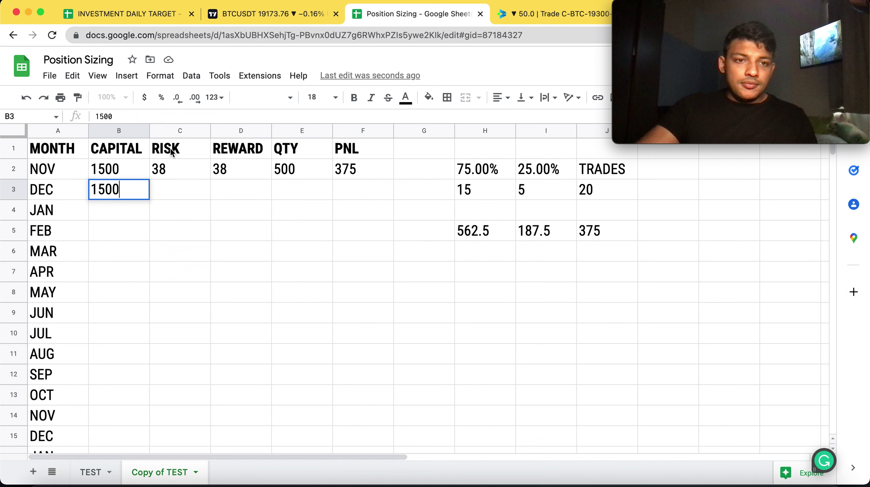
pyautogui.click(97, 117)
pyautogui.write('=1500')
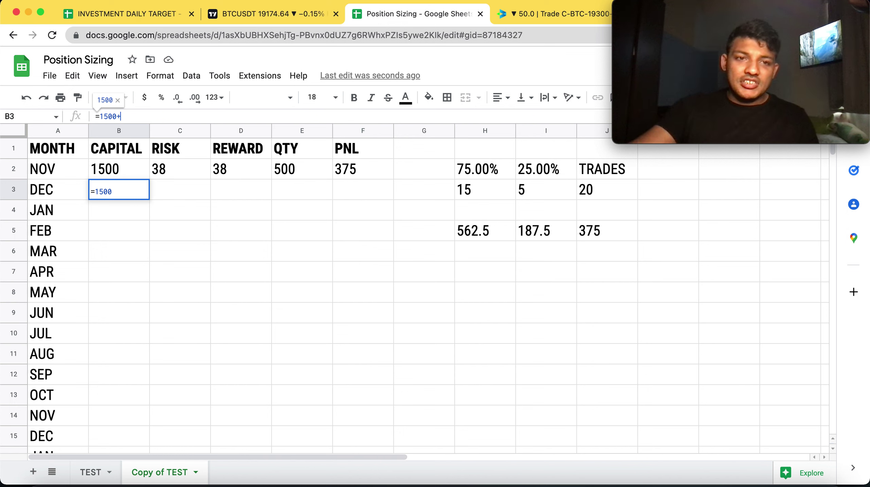
pyautogui.write('+')
pyautogui.click(360, 169)
pyautogui.press('Return')
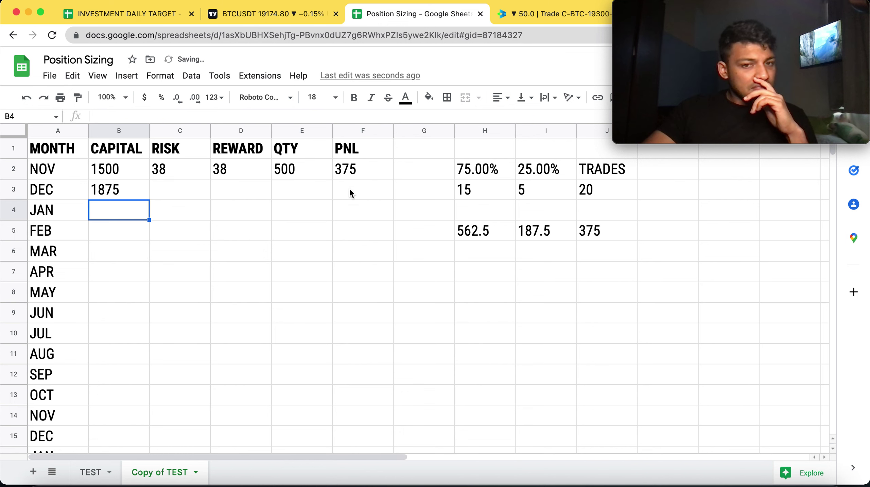
# Extend December's capital formula down the CAPITAL column through April
pyautogui.click(355, 185)
pyautogui.click(374, 167)
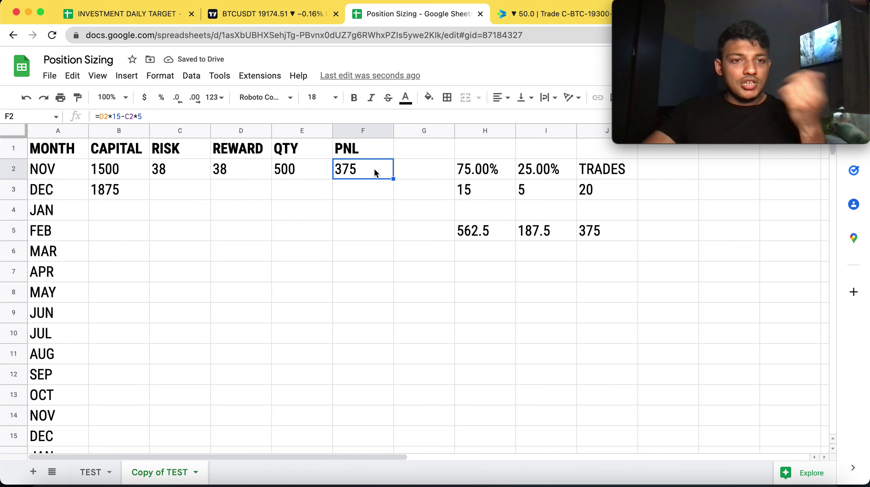
pyautogui.click(137, 196)
pyautogui.moveTo(149, 200); pyautogui.dragTo(136, 279)
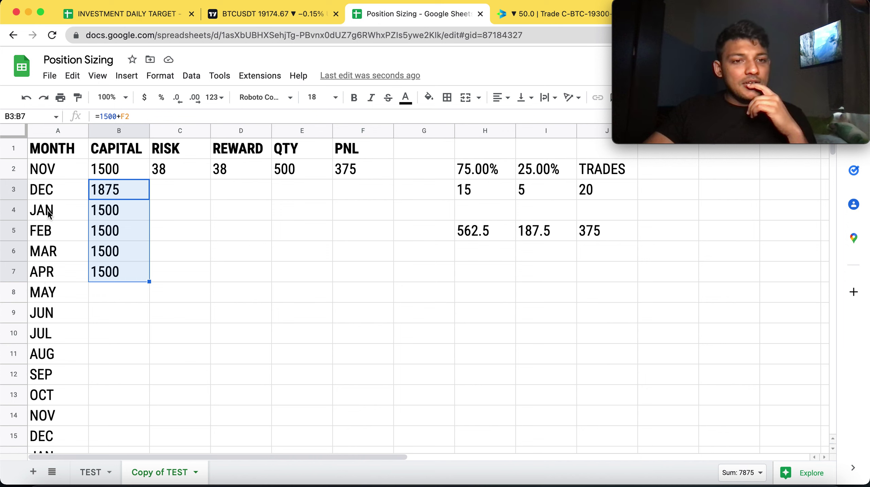
# Fill November's RISK, REWARD and PNL formulas down through April
pyautogui.click(182, 170)
pyautogui.moveTo(208, 179); pyautogui.dragTo(199, 270)
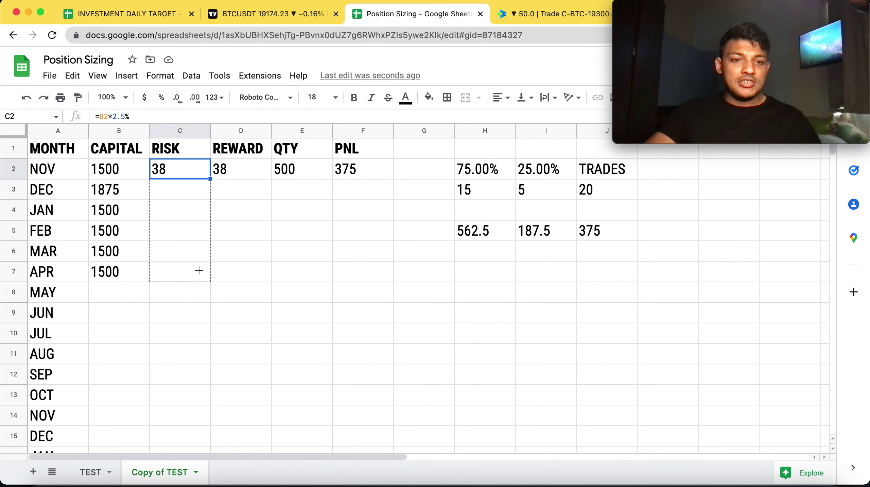
pyautogui.click(252, 169)
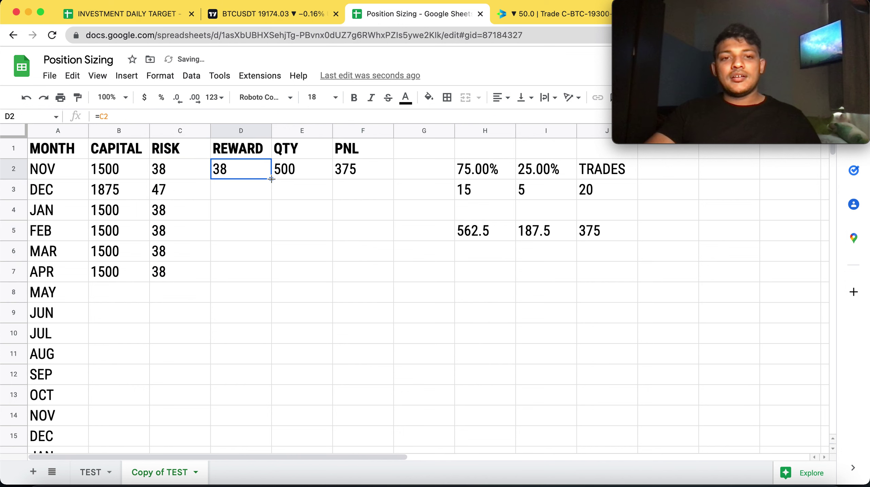
pyautogui.moveTo(271, 178); pyautogui.dragTo(262, 271)
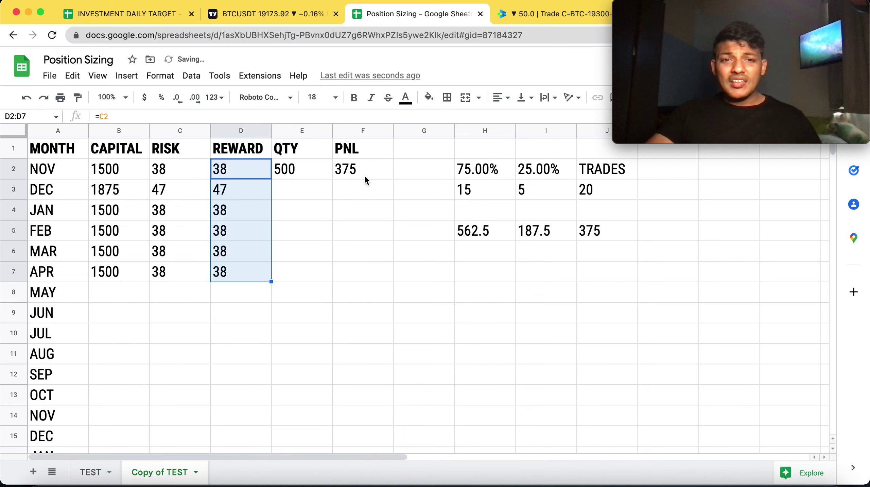
pyautogui.click(362, 173)
pyautogui.moveTo(391, 179); pyautogui.dragTo(389, 273)
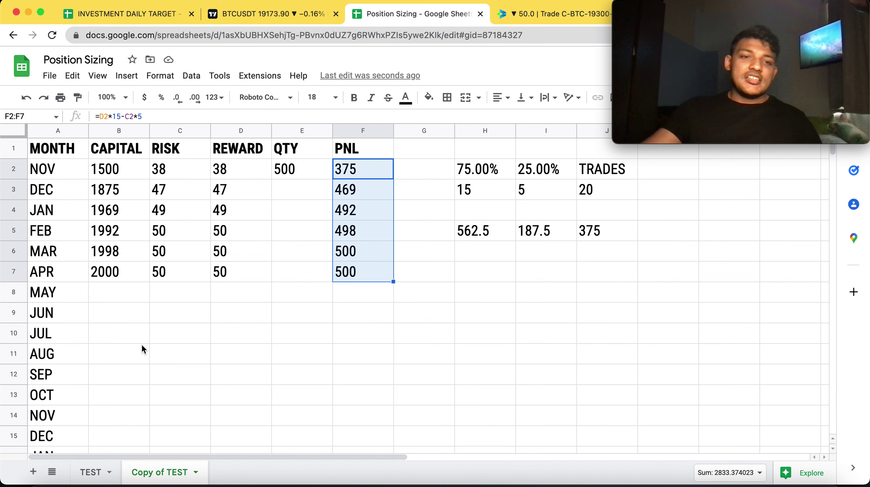
# Review the capital cells and their formulas for the months from November to April
pyautogui.click(118, 197)
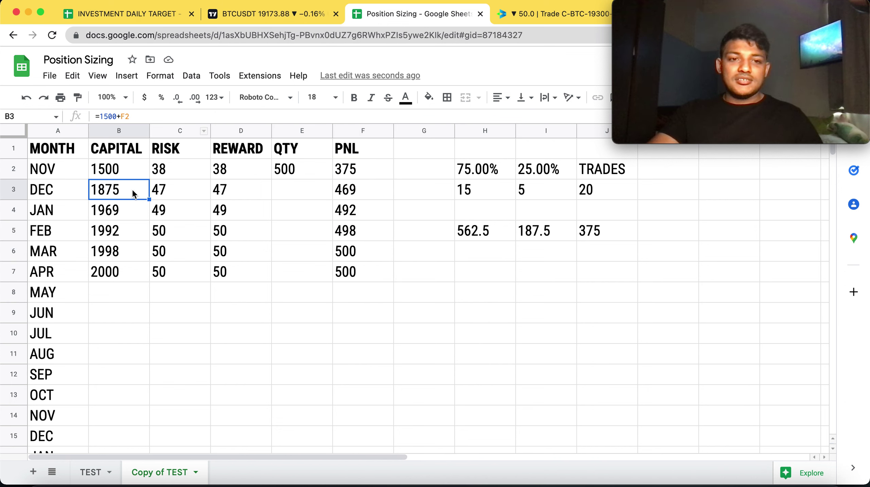
pyautogui.click(122, 214)
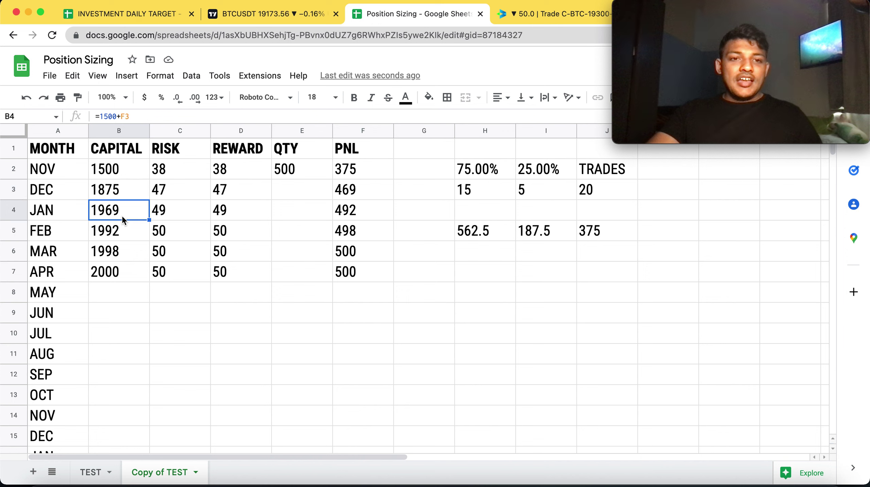
pyautogui.click(125, 233)
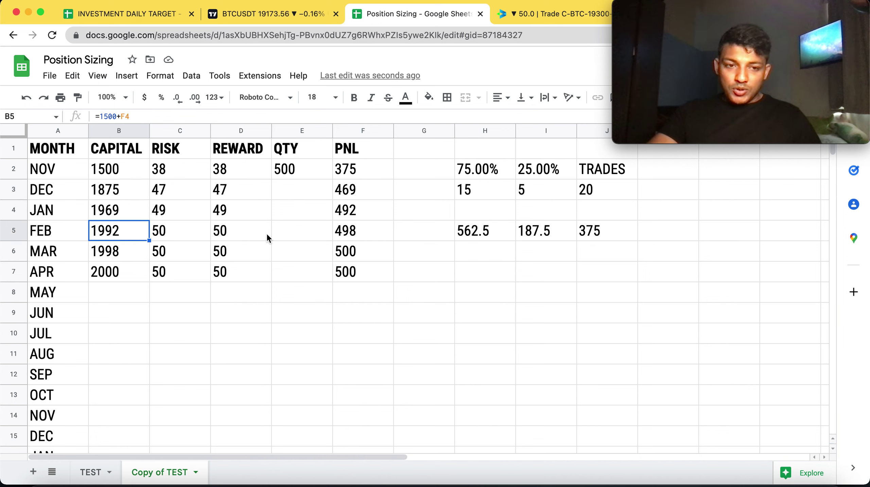
pyautogui.click(128, 164)
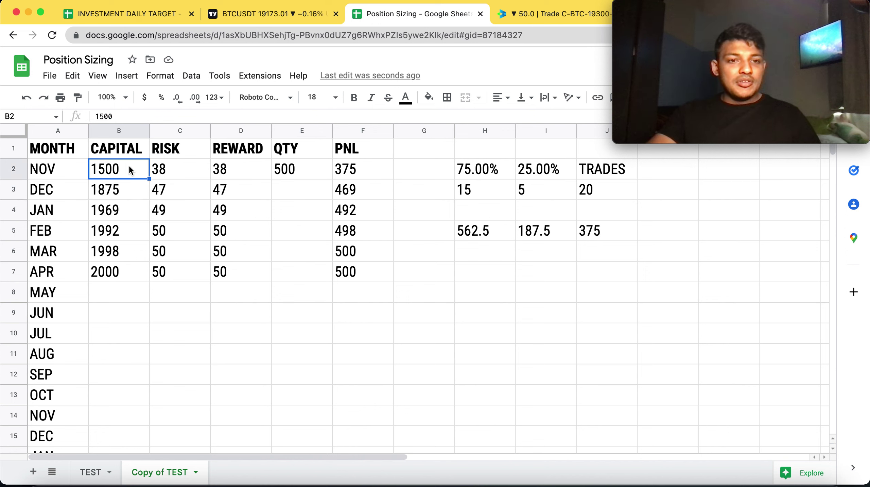
pyautogui.click(115, 283)
pyautogui.click(124, 271)
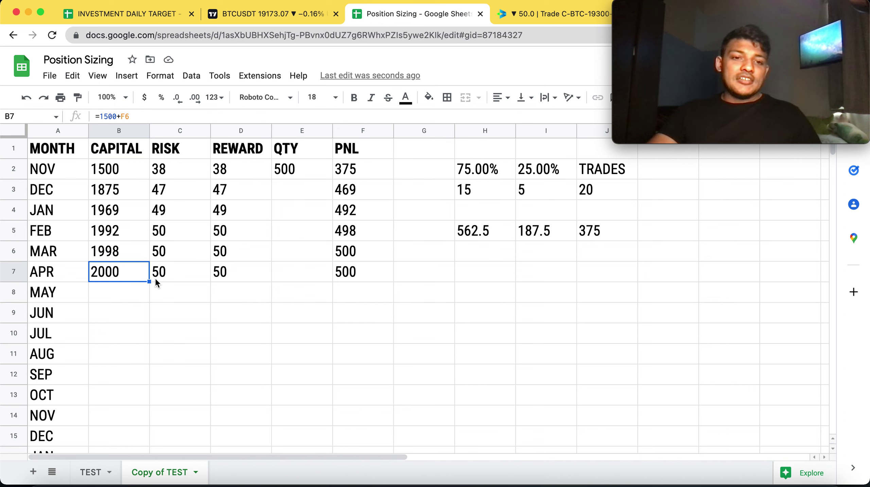
# Try to carry November's quantity into December with the formula =E2, and clear December's quantity cell
pyautogui.click(295, 170)
pyautogui.click(290, 193)
pyautogui.write('=')
pyautogui.click(318, 159)
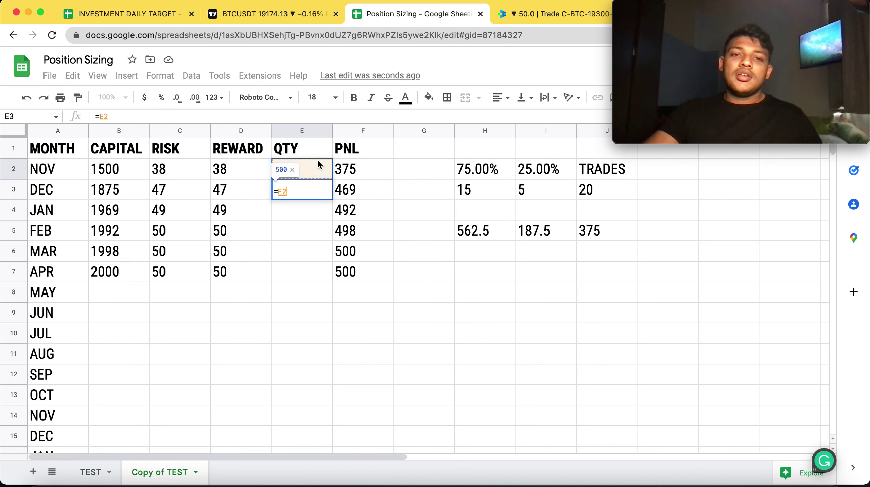
pyautogui.press('Return')
pyautogui.write('=')
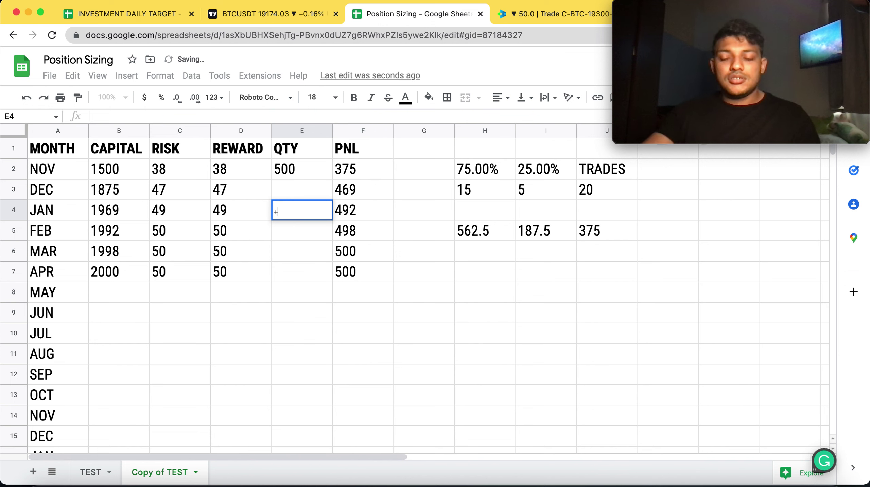
pyautogui.press('BackSpace')
pyautogui.press('XF86AudioRaiseVolume')
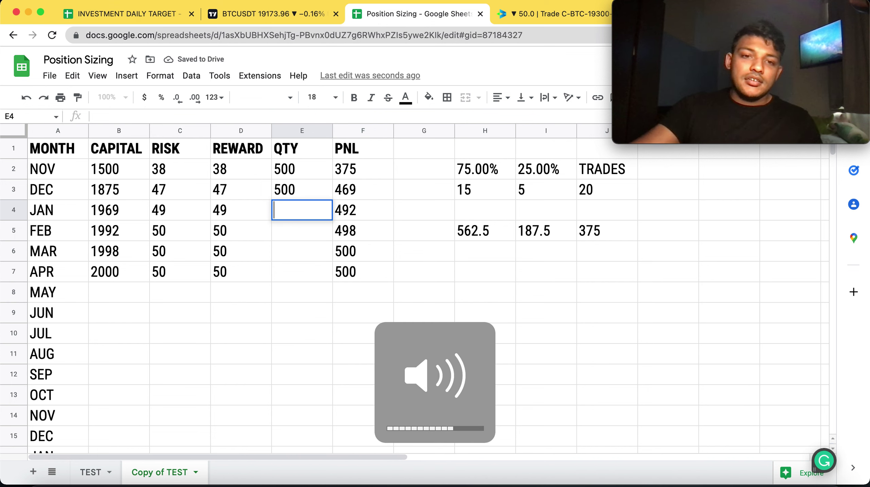
pyautogui.click(289, 192)
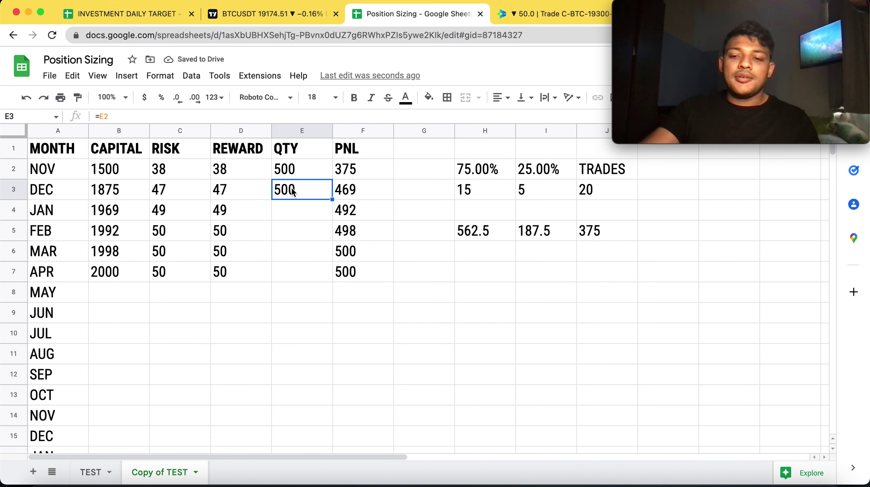
pyautogui.press('Delete')
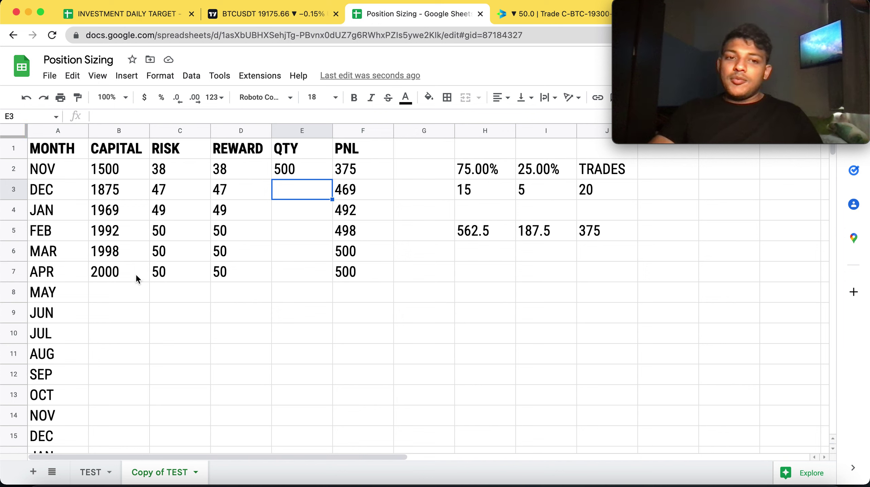
# Change December's capital formula to =B2+F2, so it adds November's PNL to November's capital cell instead of a fixed amount
pyautogui.click(363, 186)
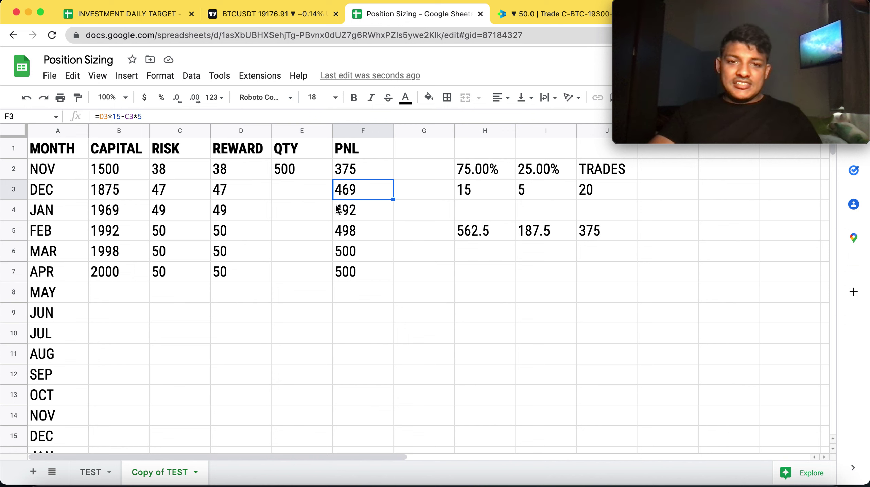
pyautogui.click(351, 211)
pyautogui.click(370, 183)
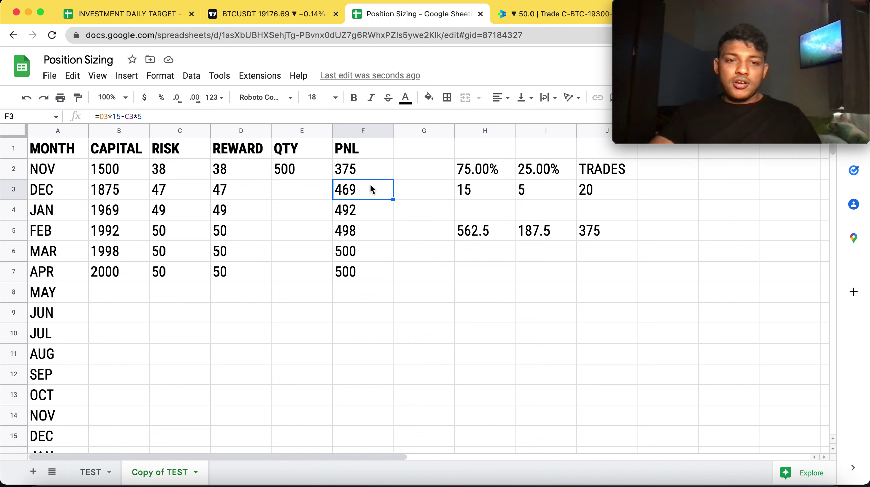
pyautogui.click(122, 214)
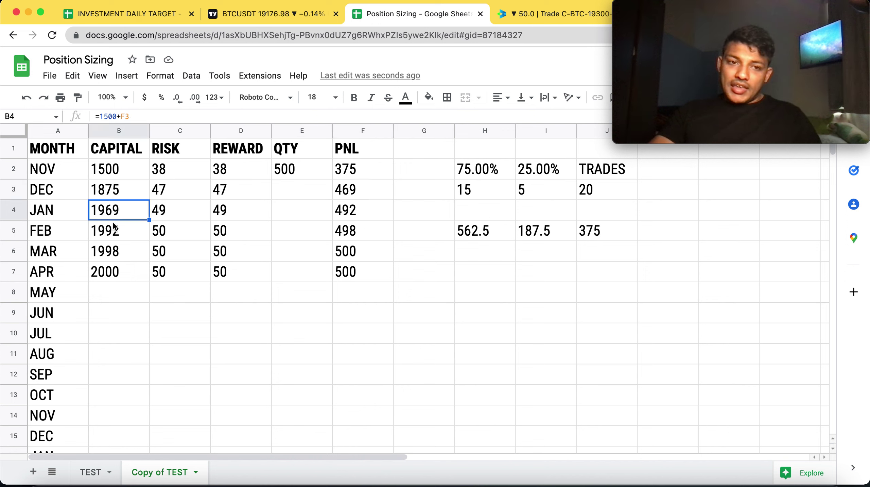
pyautogui.click(119, 175)
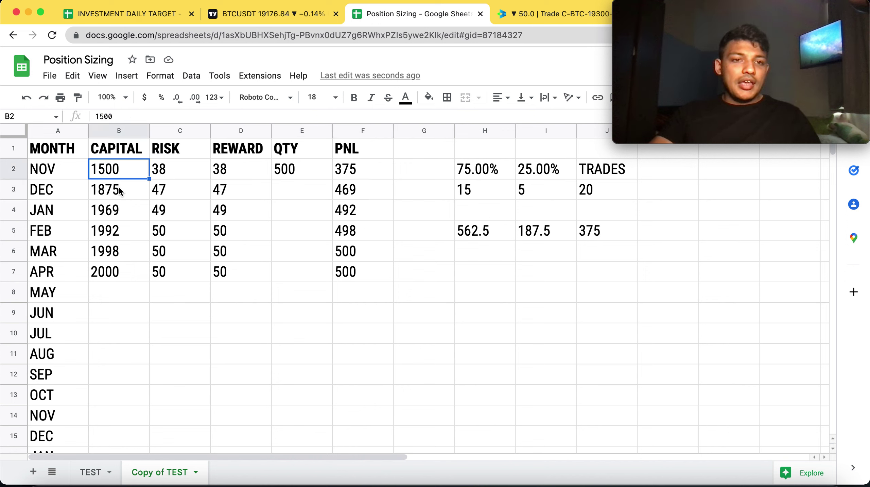
pyautogui.click(119, 193)
pyautogui.click(115, 118)
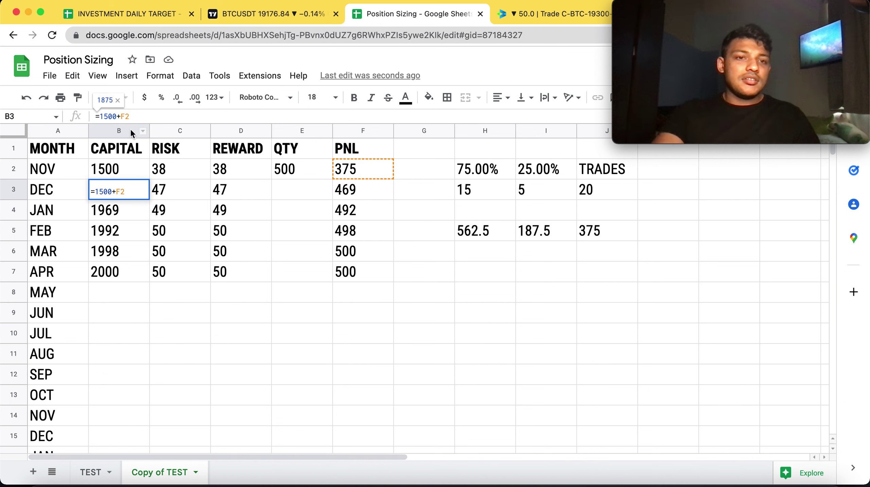
pyautogui.press('BackSpace')
pyautogui.press('BackSpace')
pyautogui.press('BackSpace')
pyautogui.press('BackSpace')
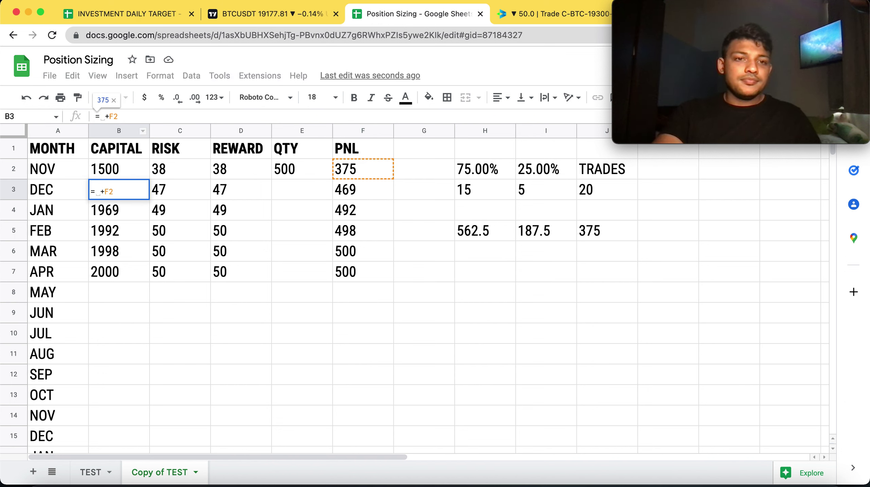
pyautogui.click(135, 166)
pyautogui.press('Return')
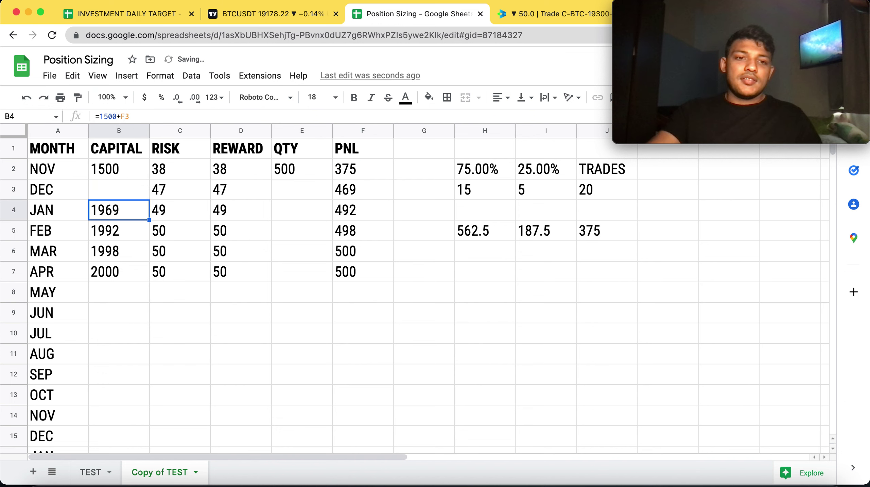
# Extend December's corrected capital formula down the CAPITAL column through April
pyautogui.click(137, 188)
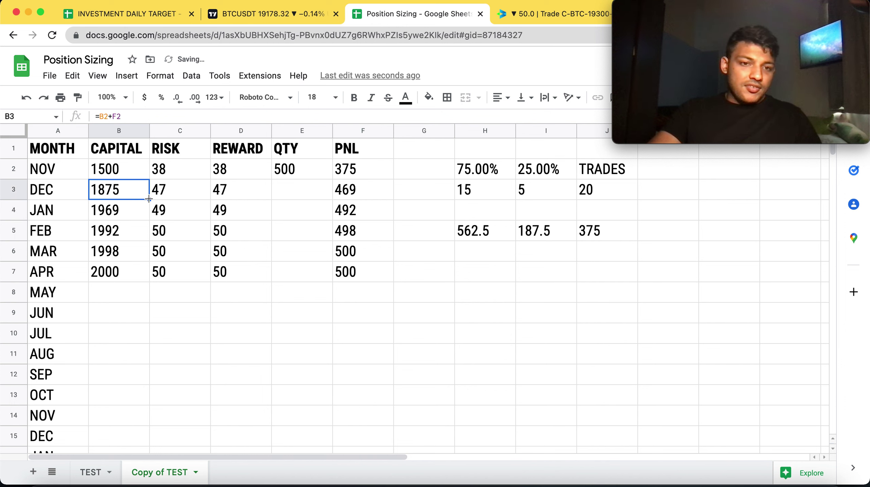
pyautogui.moveTo(149, 199); pyautogui.dragTo(151, 276)
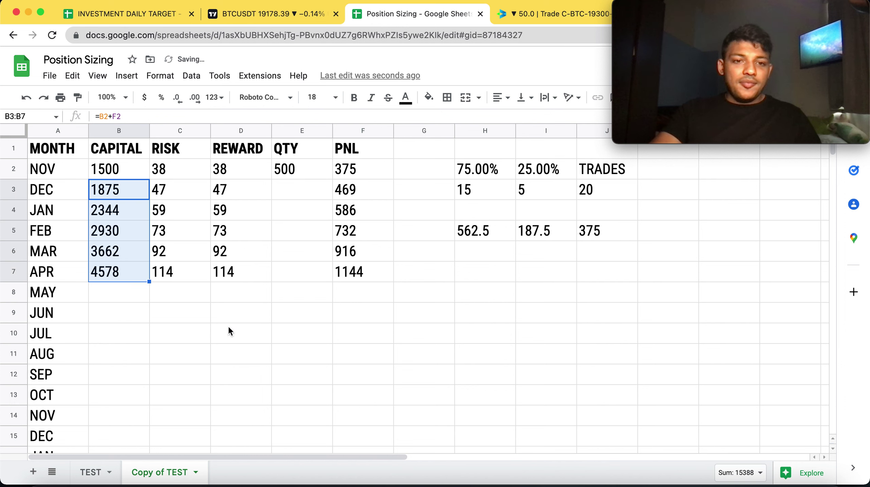
pyautogui.click(275, 309)
pyautogui.click(412, 194)
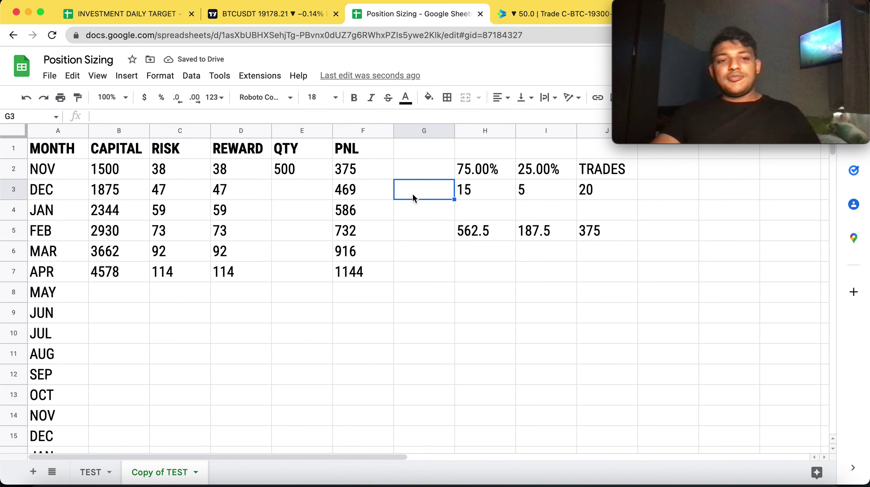
# Review how capital, risk, reward and PNL carry forward from November to February, checking the formulas month by month
pyautogui.click(110, 191)
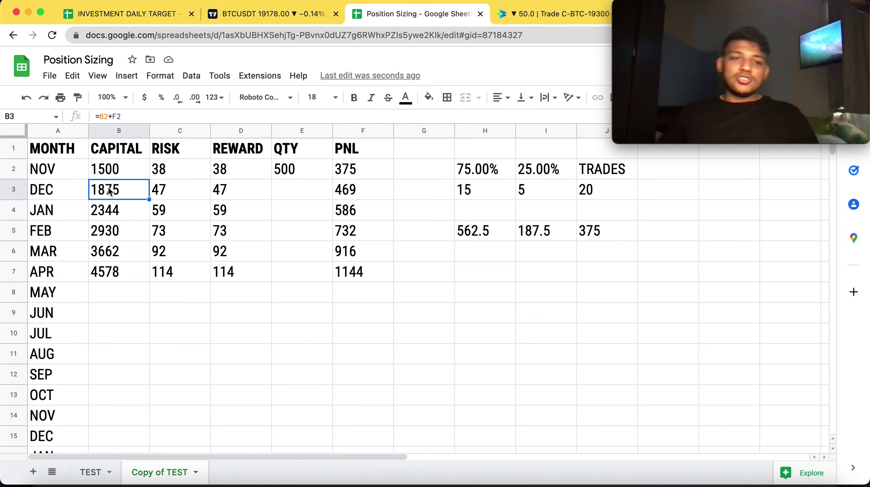
pyautogui.click(347, 176)
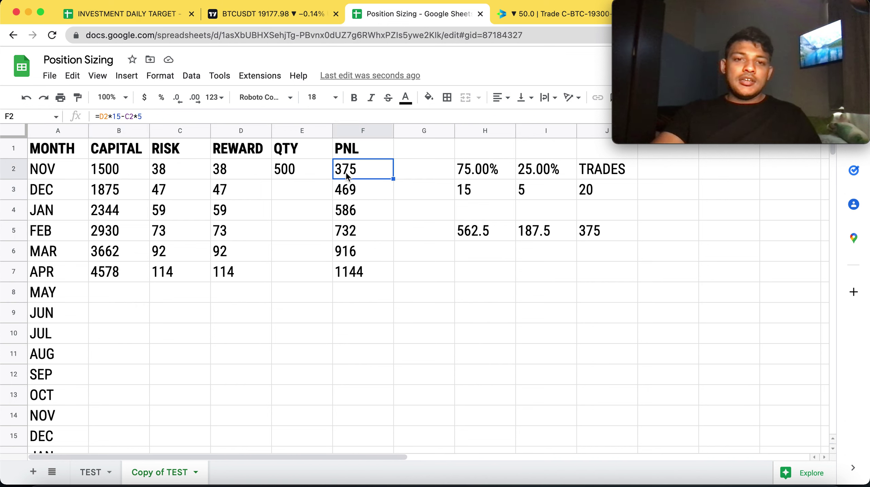
pyautogui.click(112, 194)
pyautogui.click(186, 188)
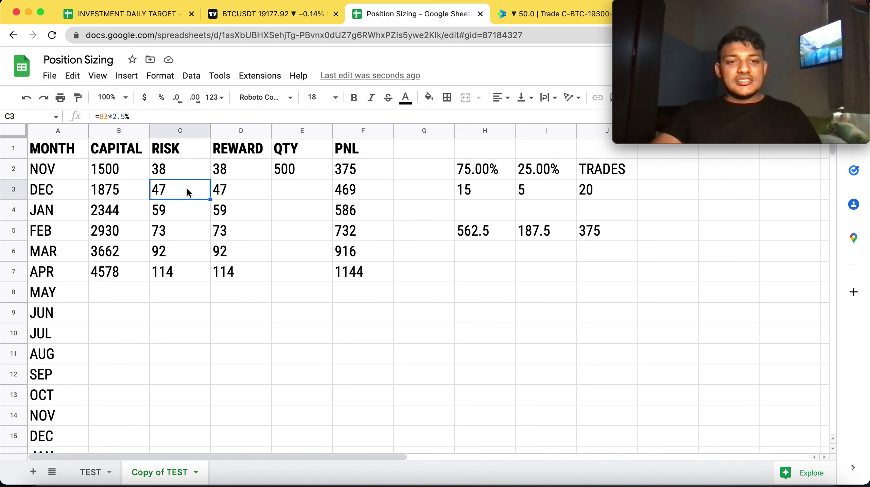
pyautogui.click(223, 192)
pyautogui.click(375, 190)
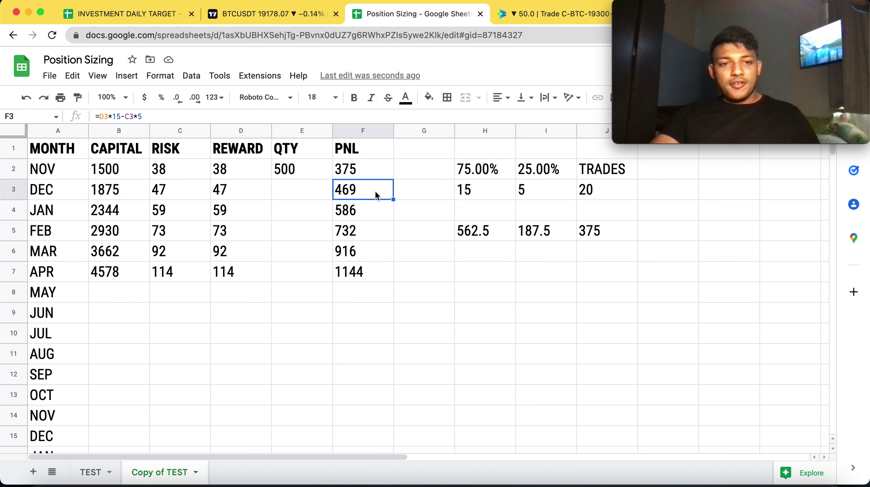
pyautogui.click(124, 215)
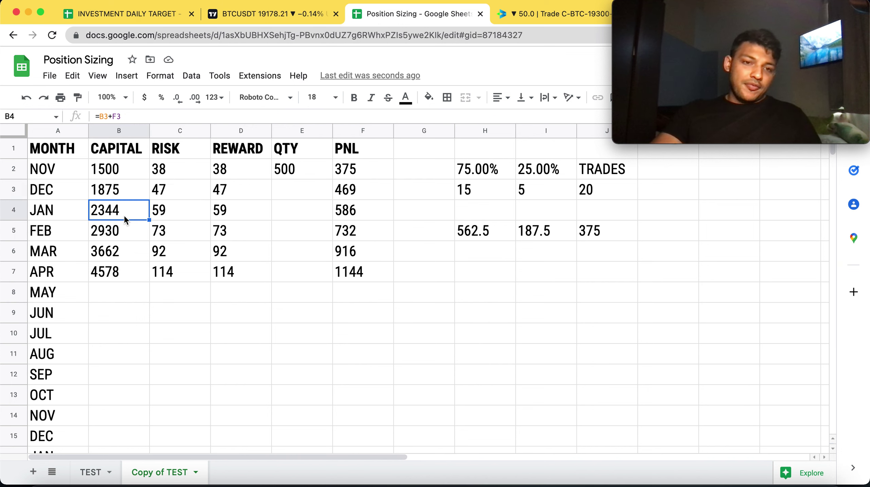
pyautogui.click(167, 214)
pyautogui.click(241, 209)
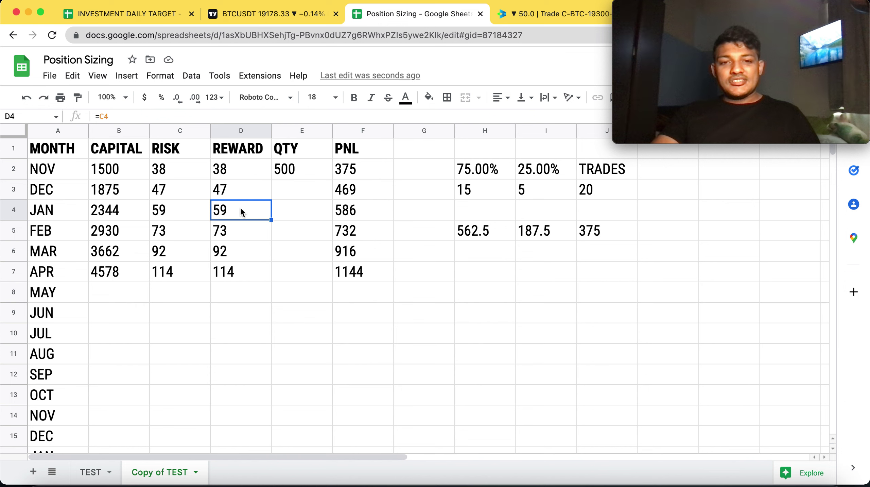
pyautogui.click(363, 208)
pyautogui.click(138, 235)
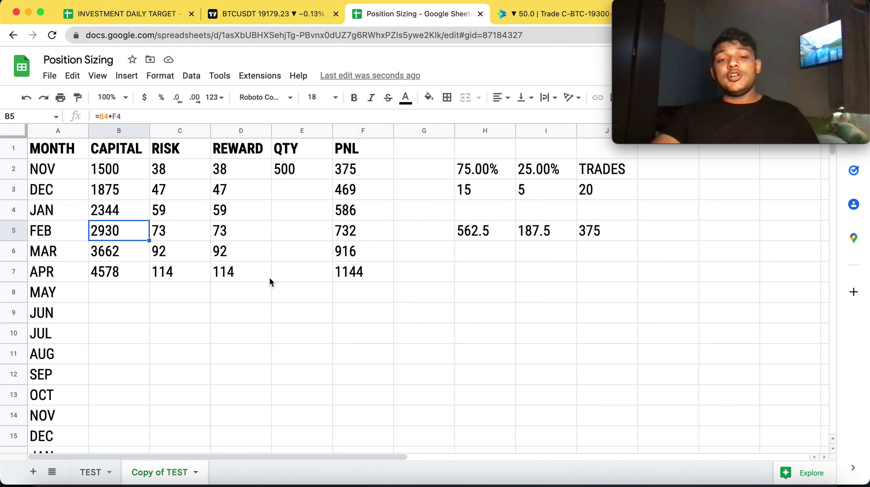
pyautogui.click(167, 171)
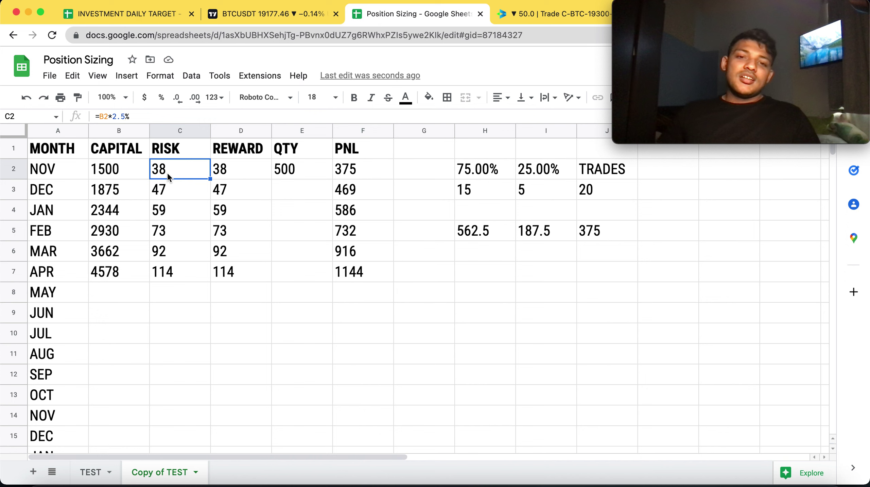
pyautogui.click(102, 165)
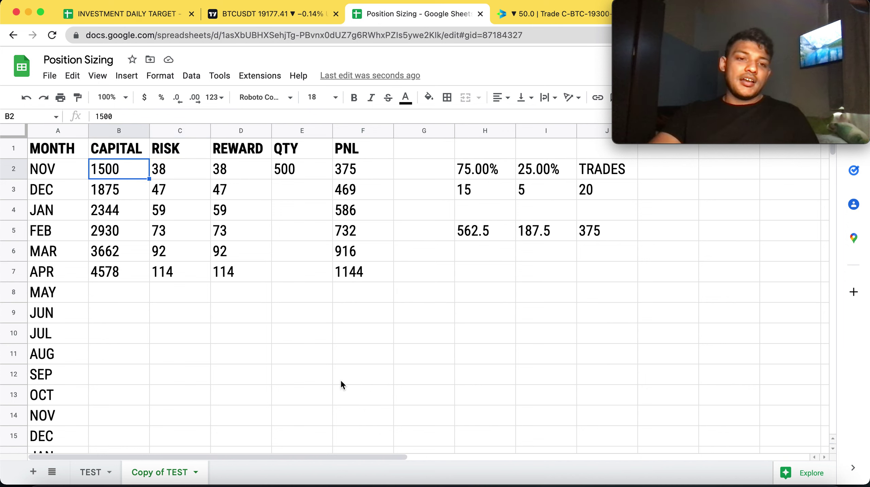
# Extend April's CAPITAL and PNL formulas down through the following November in row 14
pyautogui.click(355, 278)
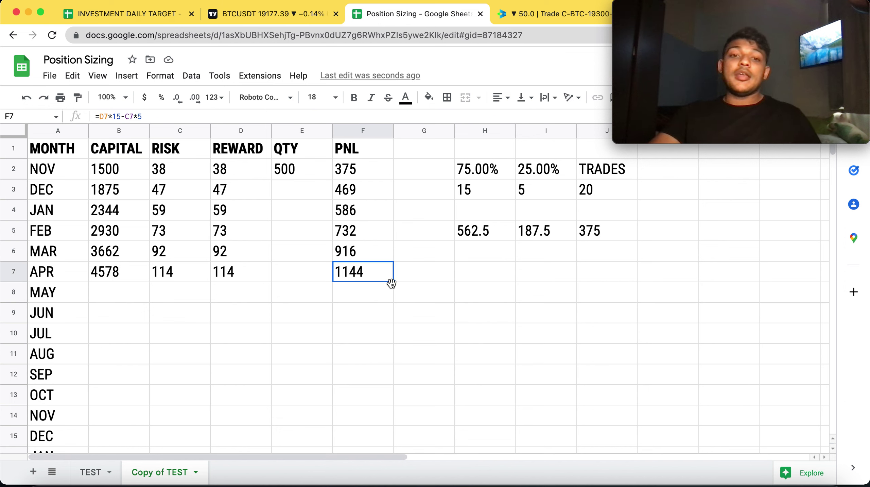
pyautogui.click(106, 273)
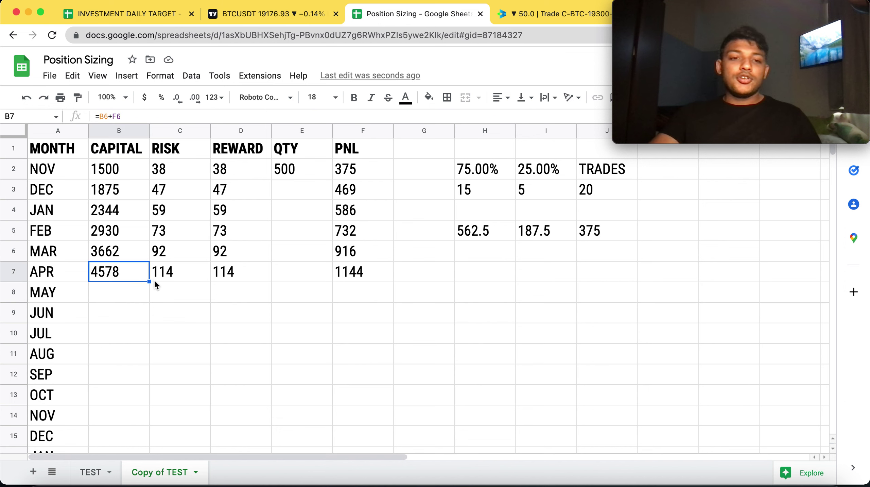
pyautogui.moveTo(150, 281); pyautogui.dragTo(165, 405)
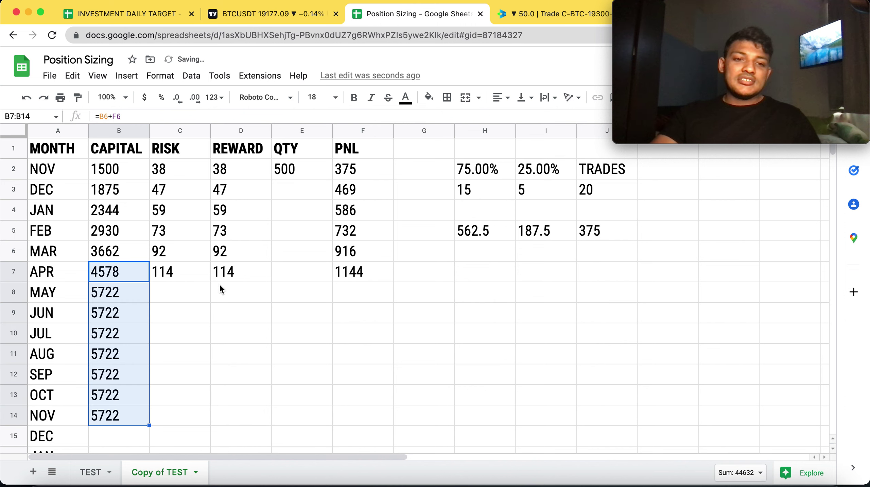
pyautogui.click(348, 277)
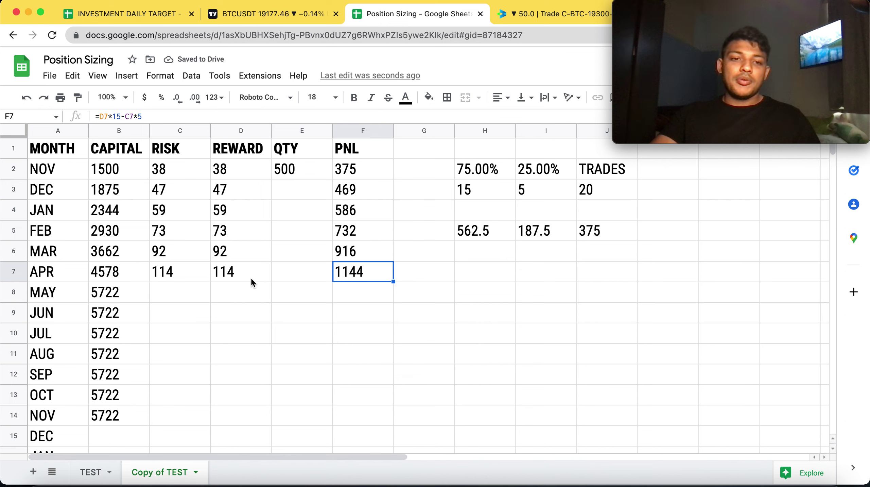
pyautogui.moveTo(390, 285); pyautogui.dragTo(365, 420)
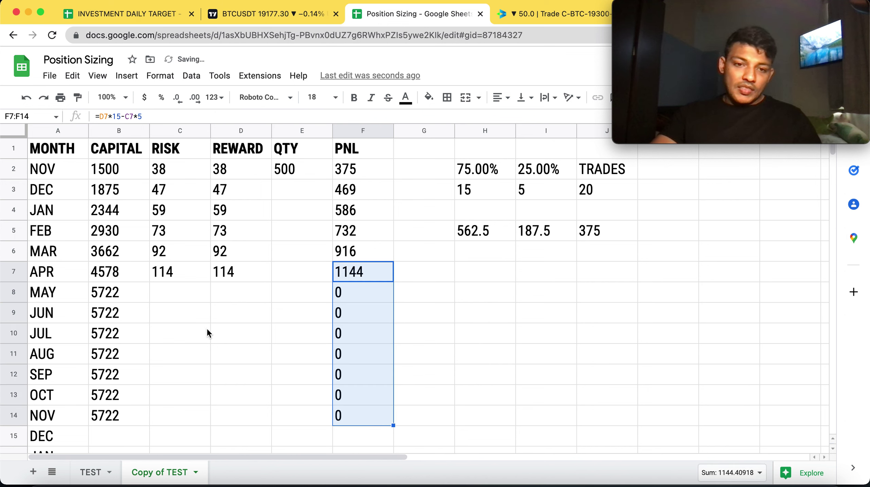
# Fill April's RISK and REWARD formulas down through the following November
pyautogui.click(182, 274)
pyautogui.doubleClick(210, 281)
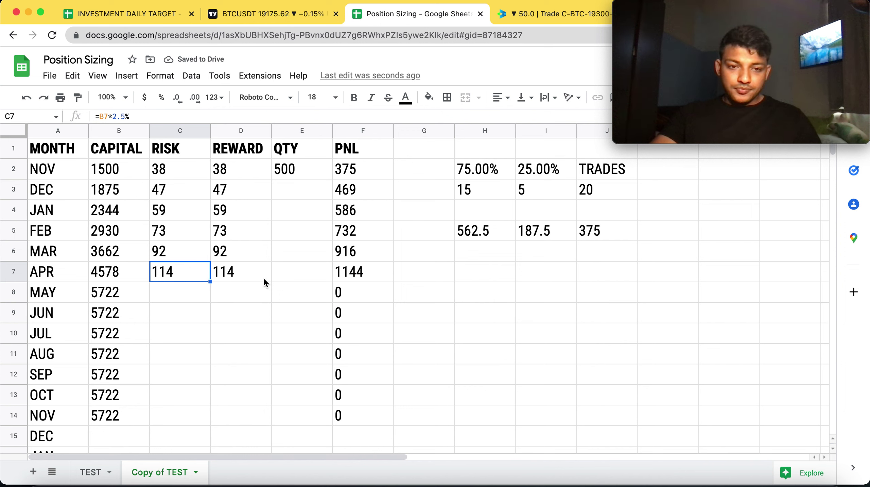
pyautogui.click(264, 277)
pyautogui.doubleClick(272, 281)
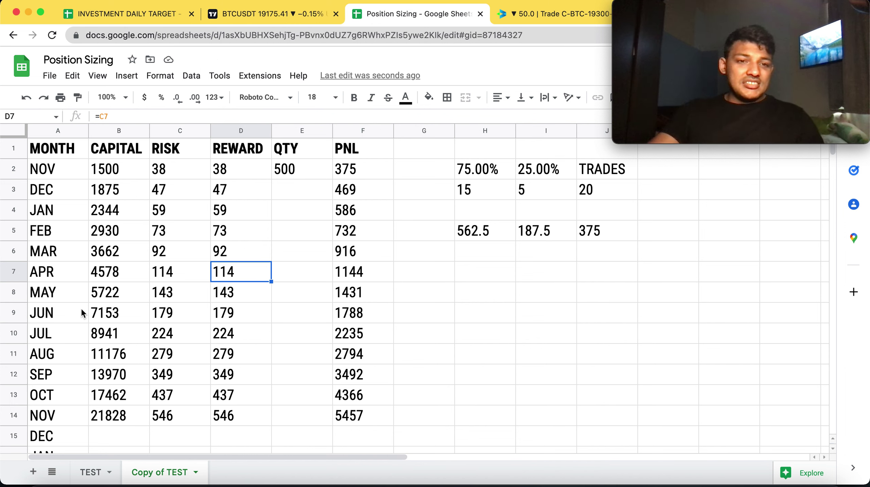
# Calculate the capital growth in G14 with the formula =B14/B2 and format it as a percentage
pyautogui.click(92, 416)
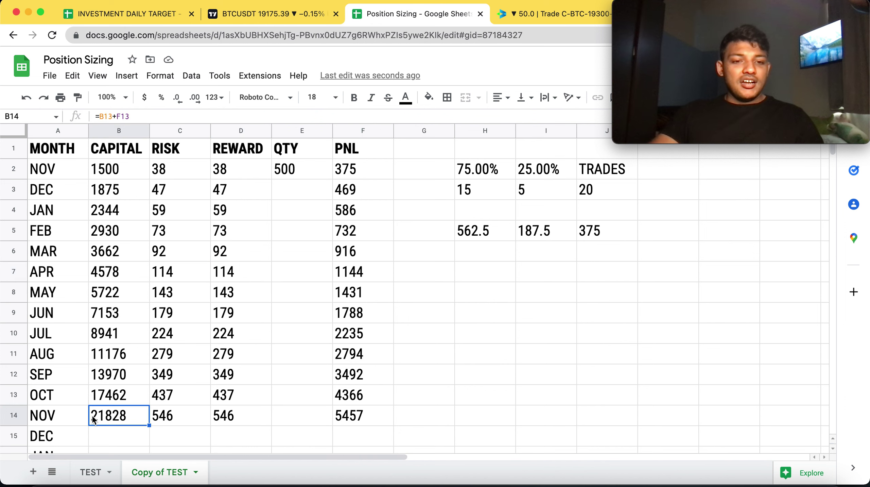
pyautogui.click(416, 414)
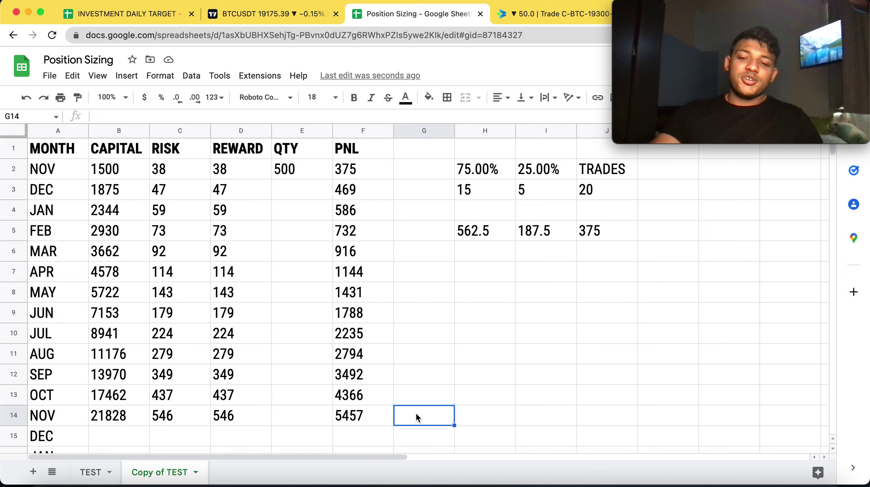
pyautogui.write('=')
pyautogui.click(124, 421)
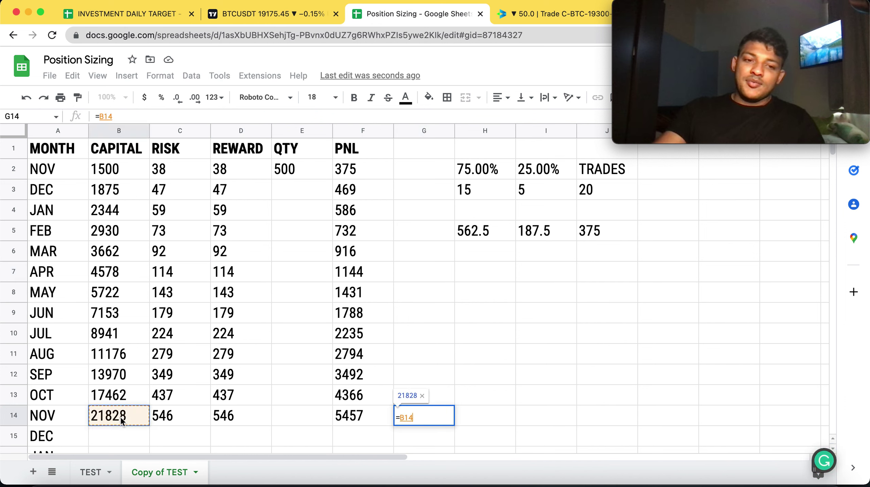
pyautogui.write('/')
pyautogui.click(131, 176)
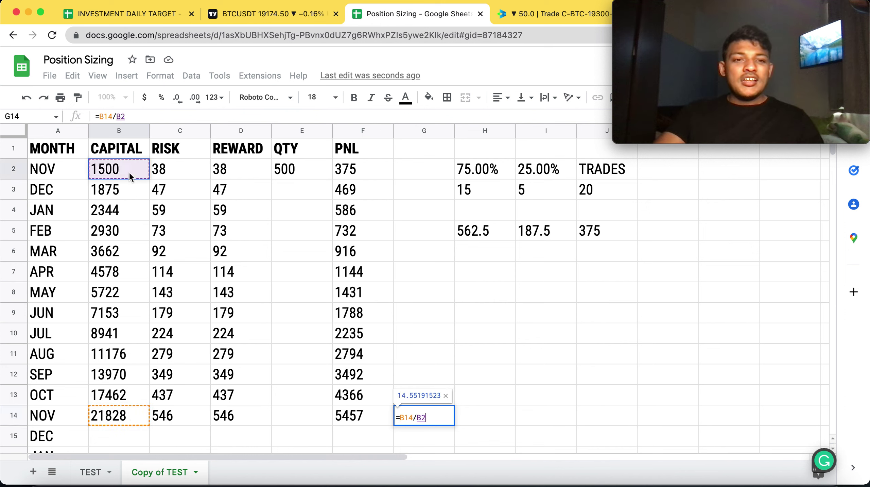
pyautogui.press('Return')
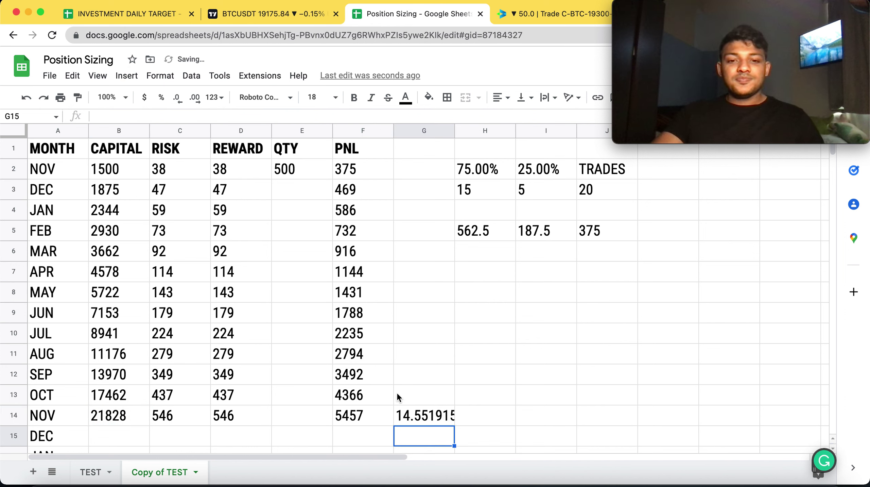
pyautogui.press('Up')
pyautogui.click(163, 100)
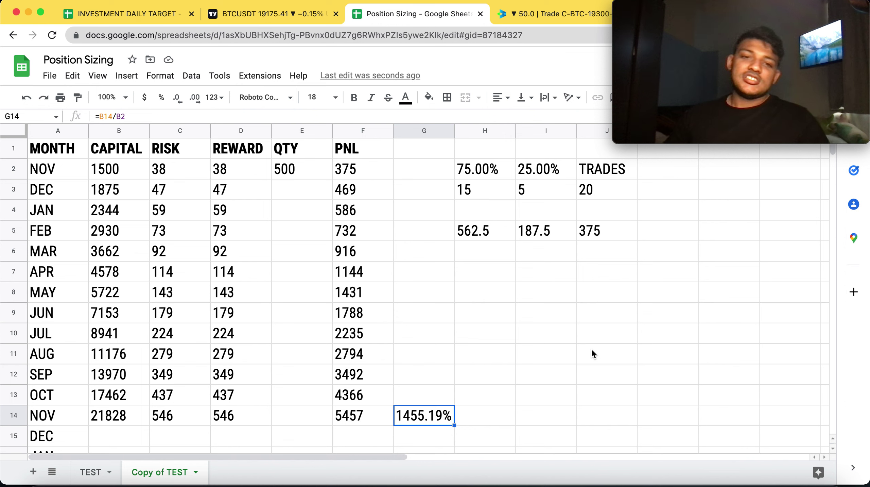
# Enter =E2+250 as December's QTY in E3 and fill it down through the following November in row 14
pyautogui.click(301, 172)
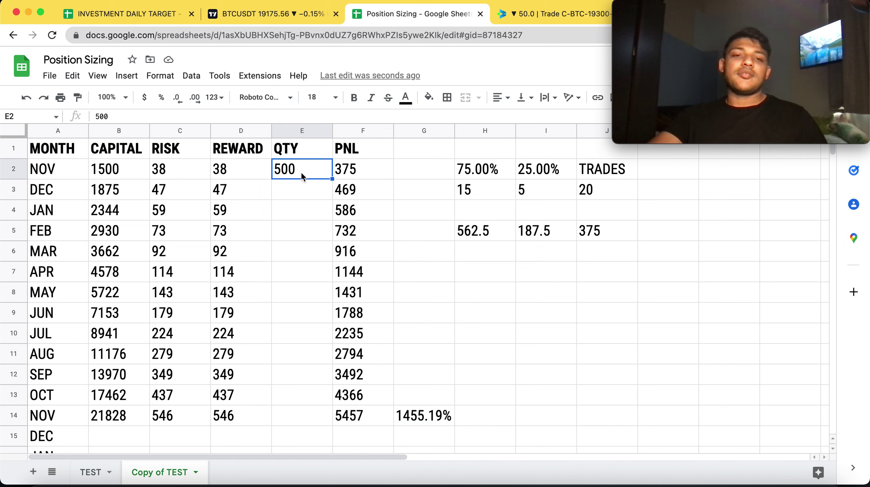
pyautogui.click(305, 196)
pyautogui.write('=')
pyautogui.click(299, 172)
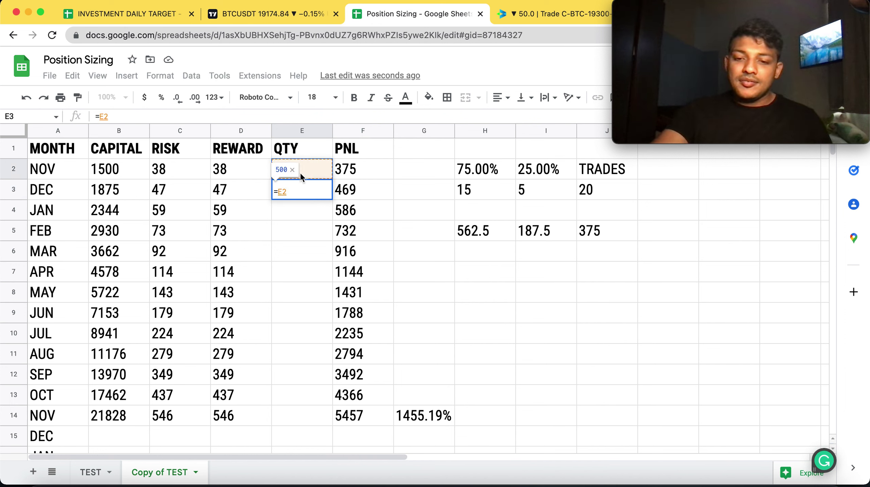
pyautogui.write('+250')
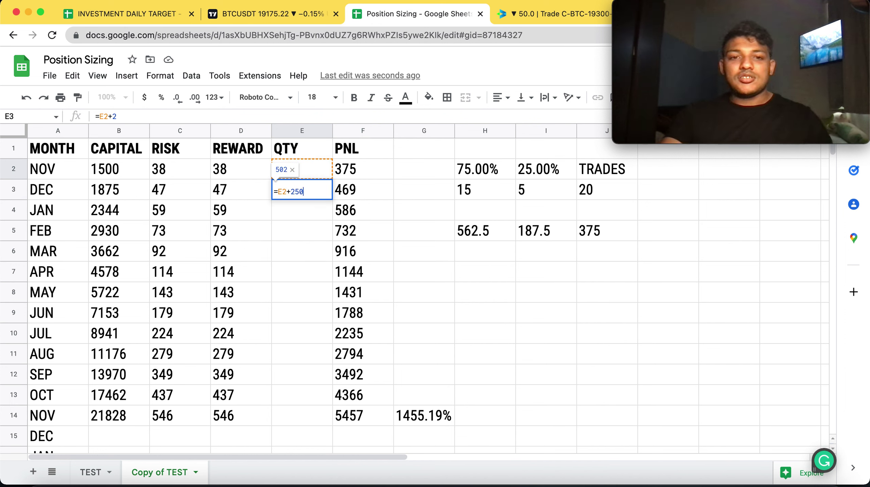
pyautogui.press('Return')
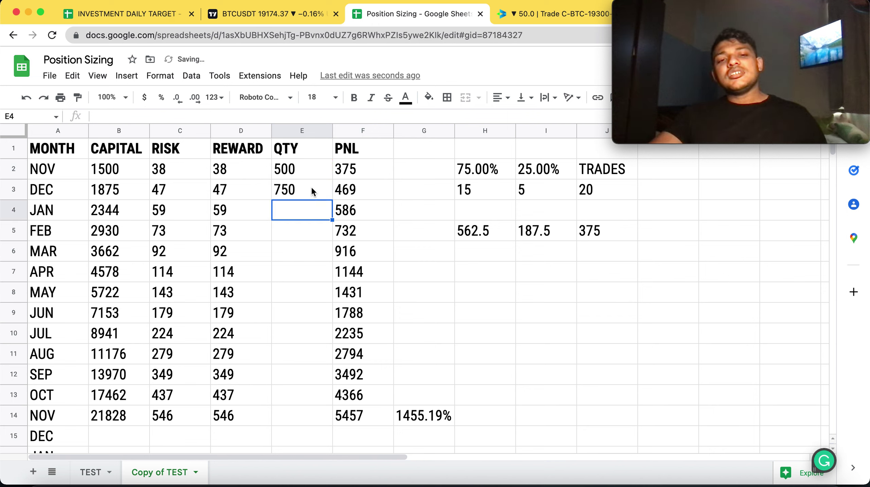
pyautogui.click(311, 188)
pyautogui.moveTo(333, 199); pyautogui.dragTo(317, 413)
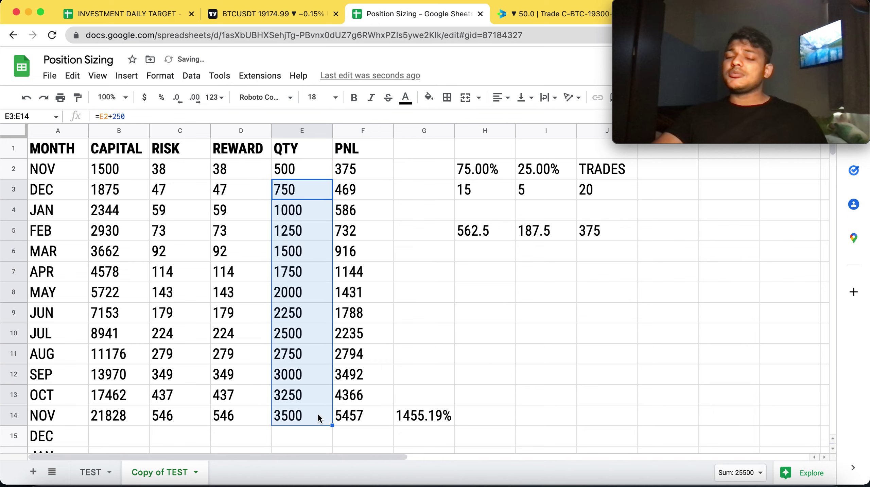
pyautogui.click(513, 375)
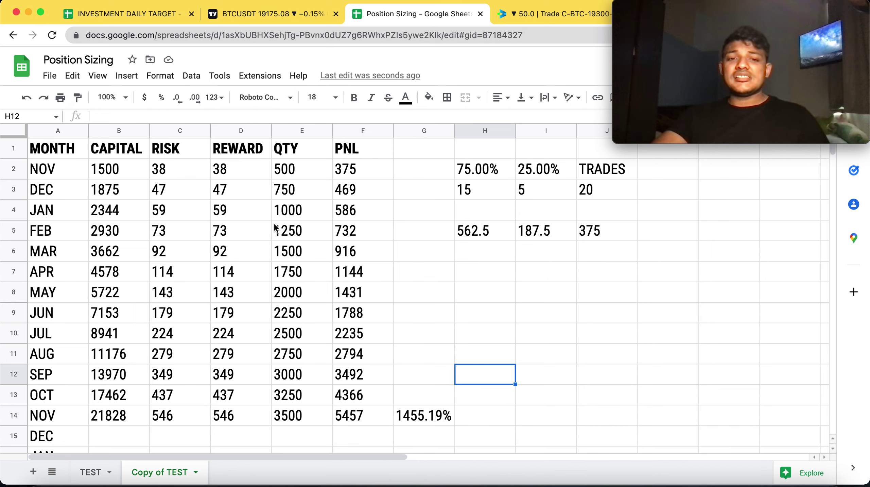
# Examine January's capital, reward and quantity, and compare the starting capital with the row 14 capital and its growth percentage
pyautogui.click(118, 219)
pyautogui.click(237, 209)
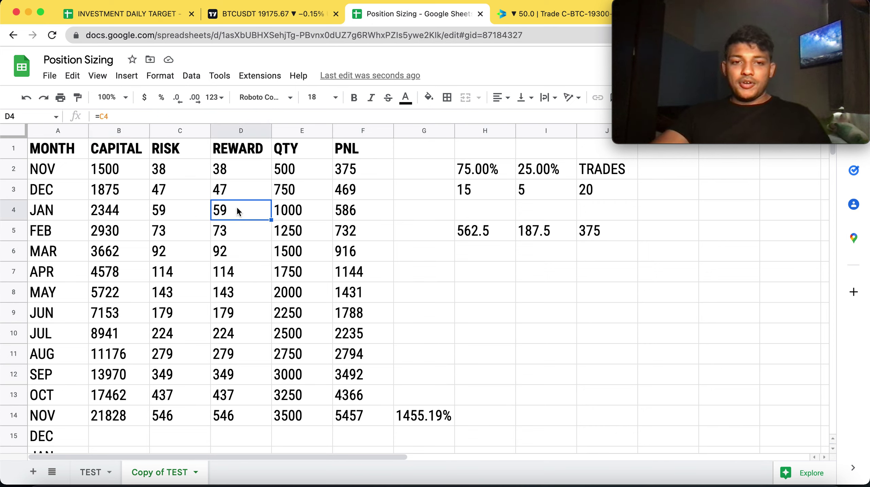
pyautogui.click(292, 214)
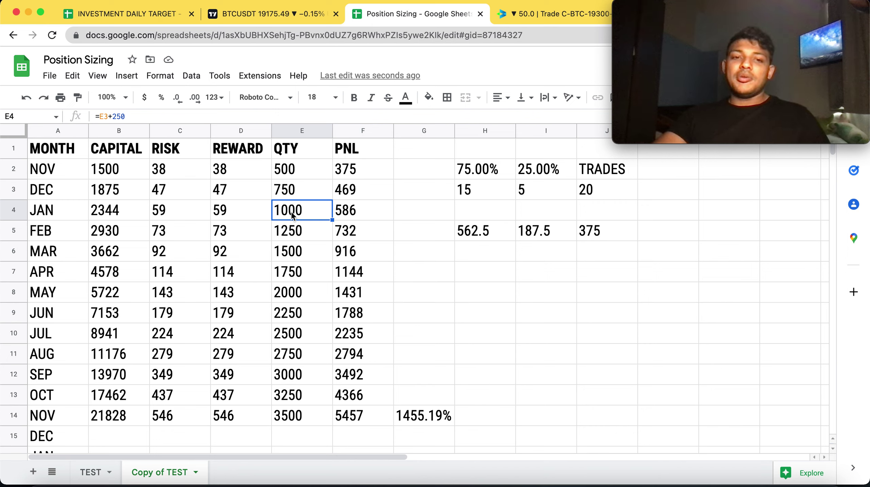
pyautogui.click(581, 341)
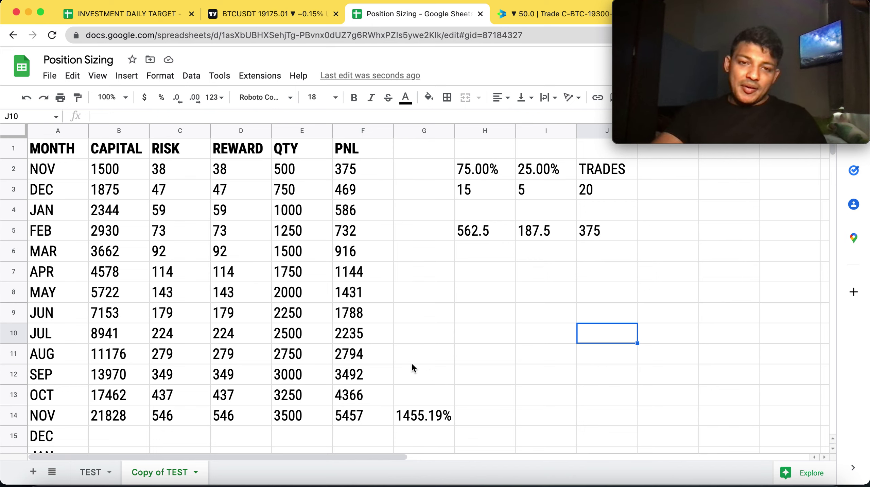
pyautogui.click(97, 418)
pyautogui.click(124, 166)
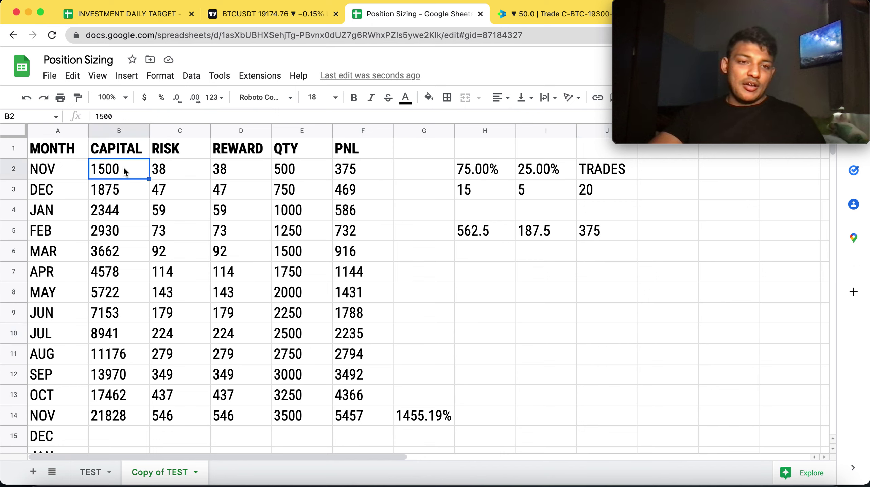
pyautogui.click(440, 416)
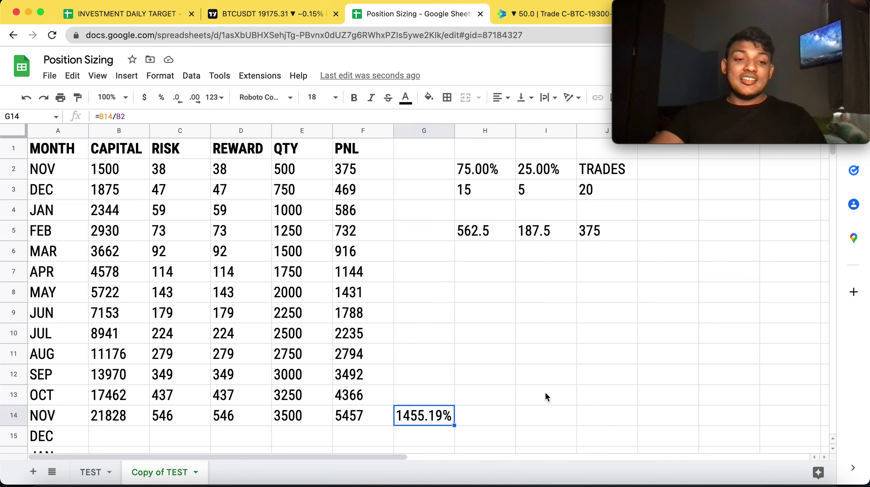
# Fill the CAPITAL and RISK formulas from November in row 14 down through April in row 19
pyautogui.click(125, 415)
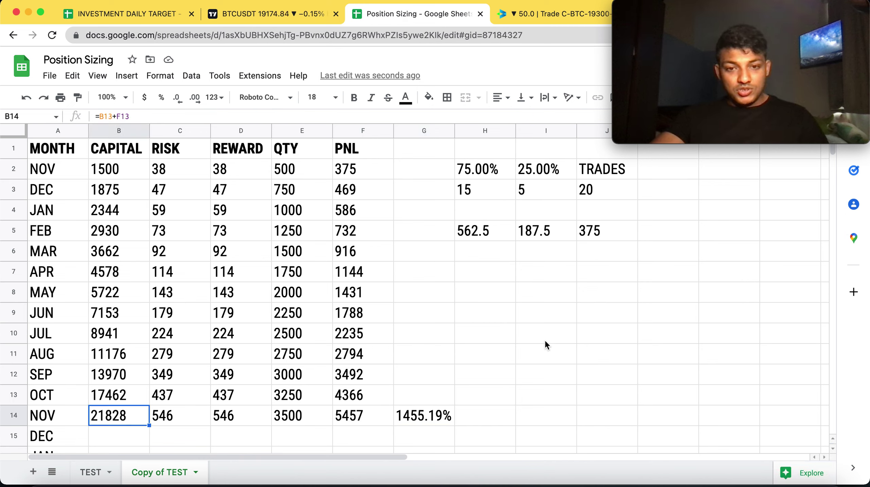
pyautogui.scroll(-1, 521, 342)
pyautogui.scroll(1, 515, 343)
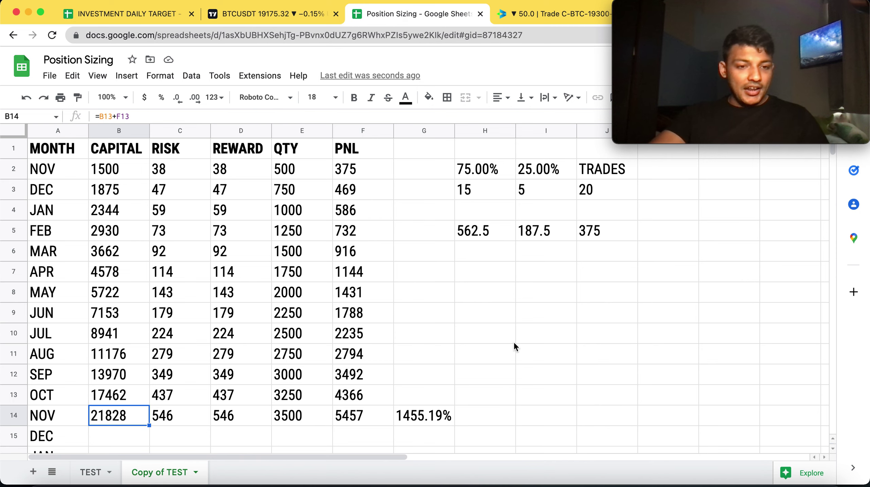
pyautogui.scroll(-3, 514, 344)
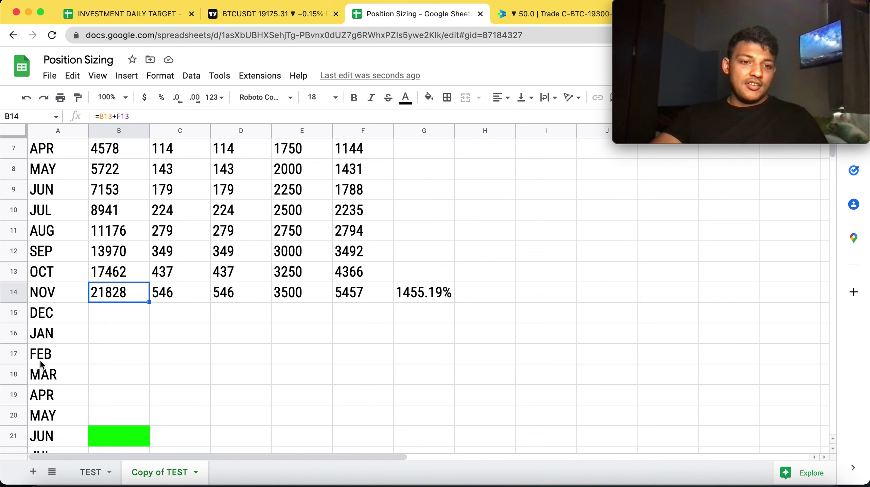
pyautogui.moveTo(150, 302); pyautogui.dragTo(132, 395)
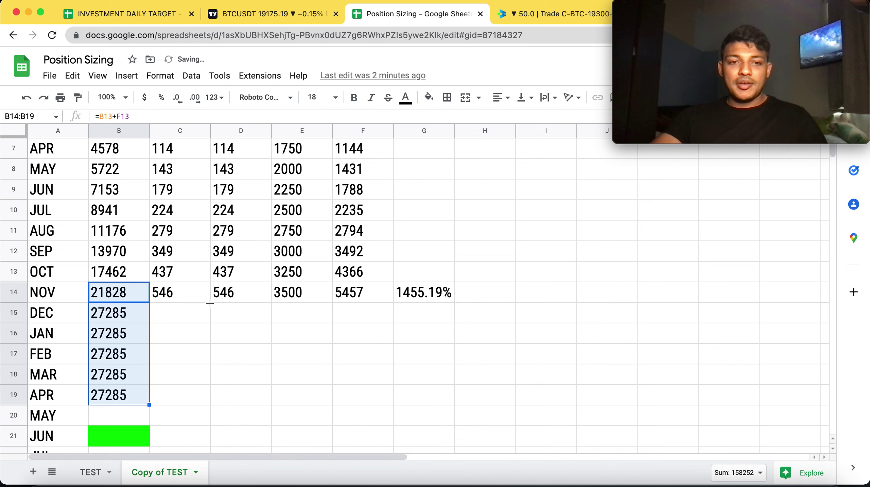
pyautogui.click(207, 298)
pyautogui.doubleClick(210, 302)
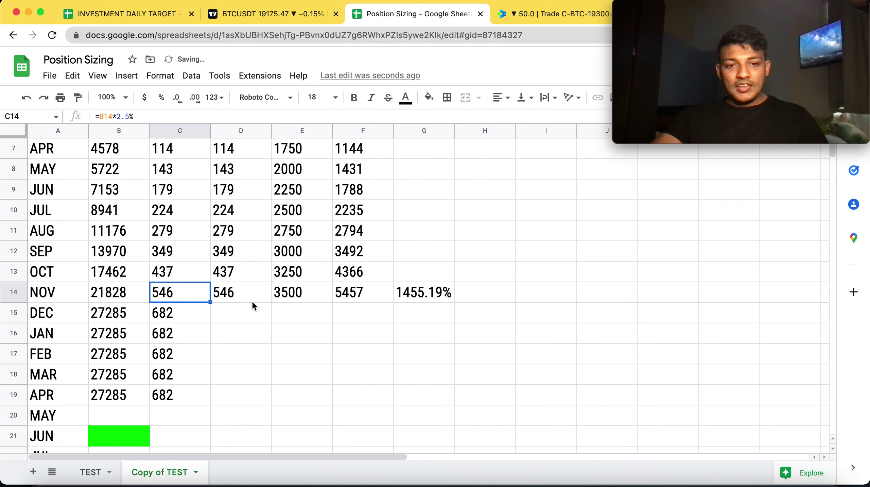
# Fill the REWARD formula in D14 down through April in row 19
pyautogui.click(263, 300)
pyautogui.doubleClick(268, 301)
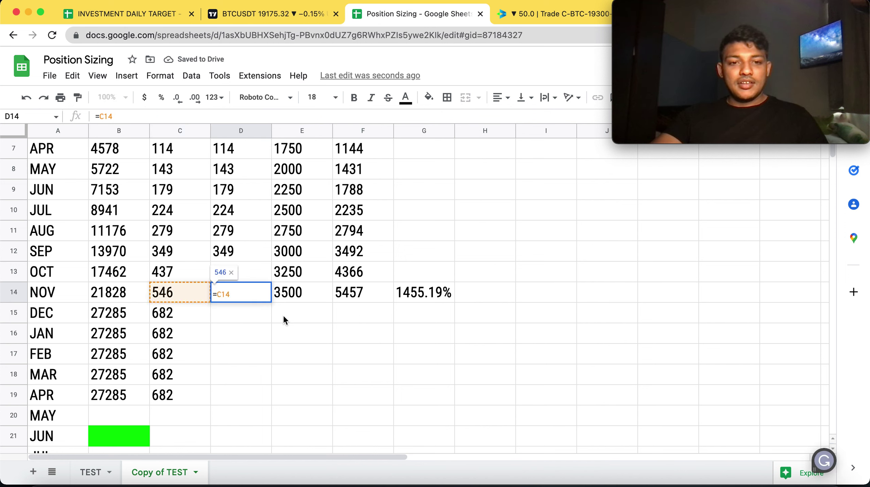
pyautogui.click(274, 312)
pyautogui.click(246, 300)
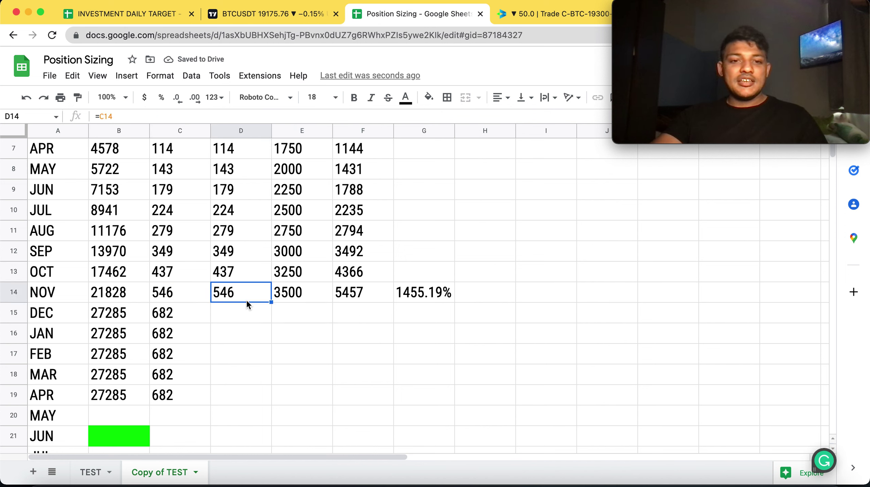
pyautogui.doubleClick(271, 302)
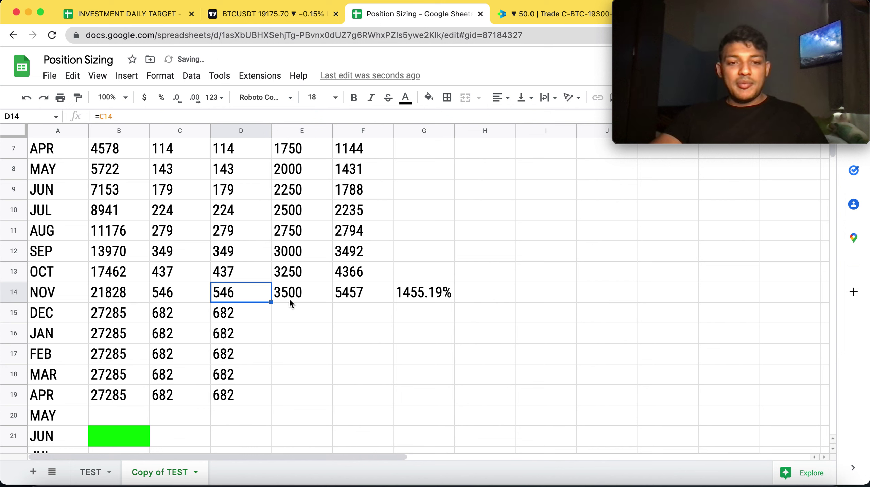
# Fill the QTY and PNL formulas from row 14 down through April in row 19
pyautogui.click(293, 296)
pyautogui.doubleClick(331, 302)
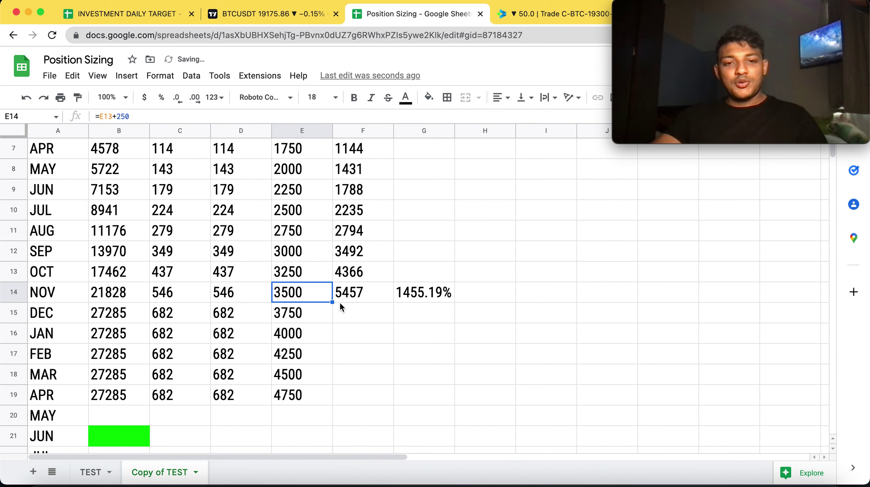
pyautogui.click(368, 298)
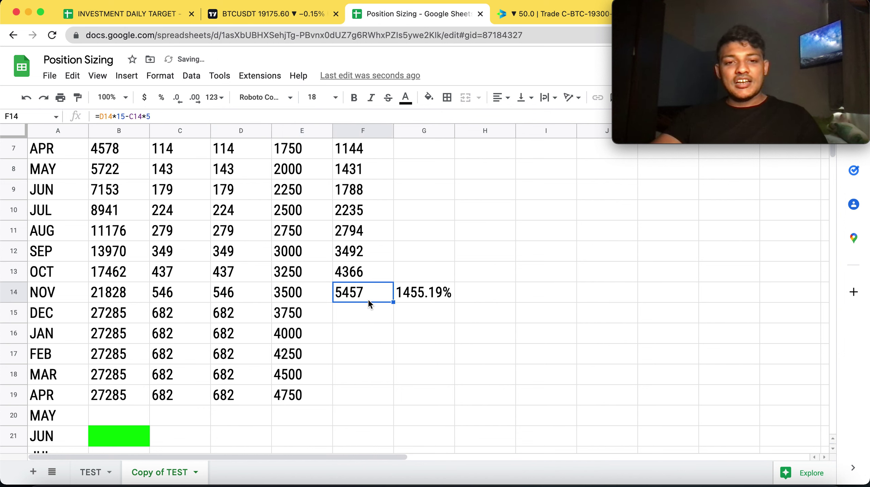
pyautogui.doubleClick(393, 302)
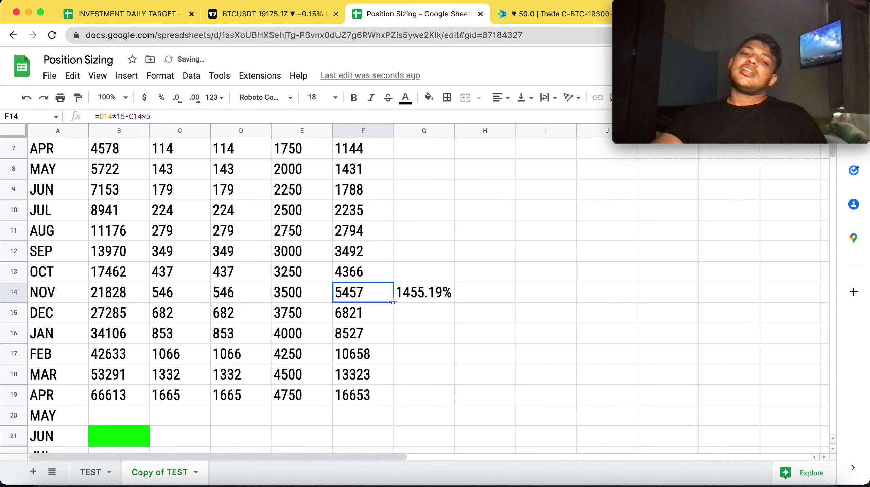
pyautogui.click(437, 392)
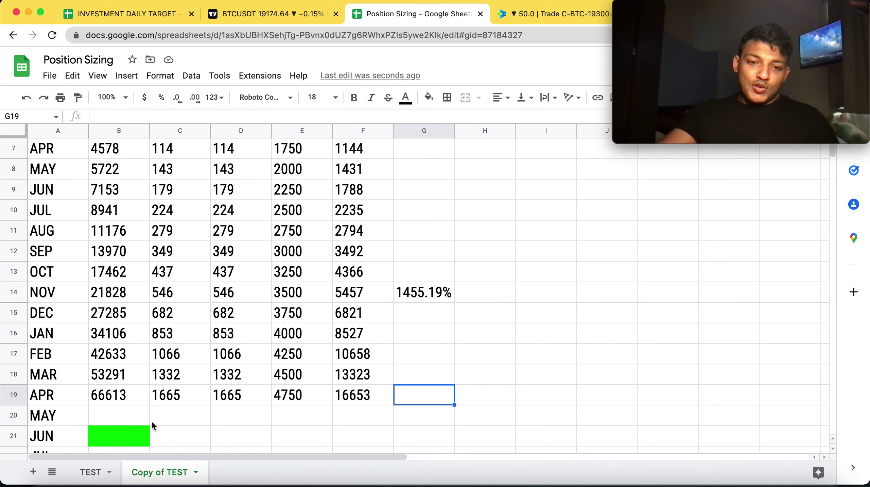
# Extend the CAPITAL and RISK formulas from April in row 19 down through November in row 26
pyautogui.click(301, 396)
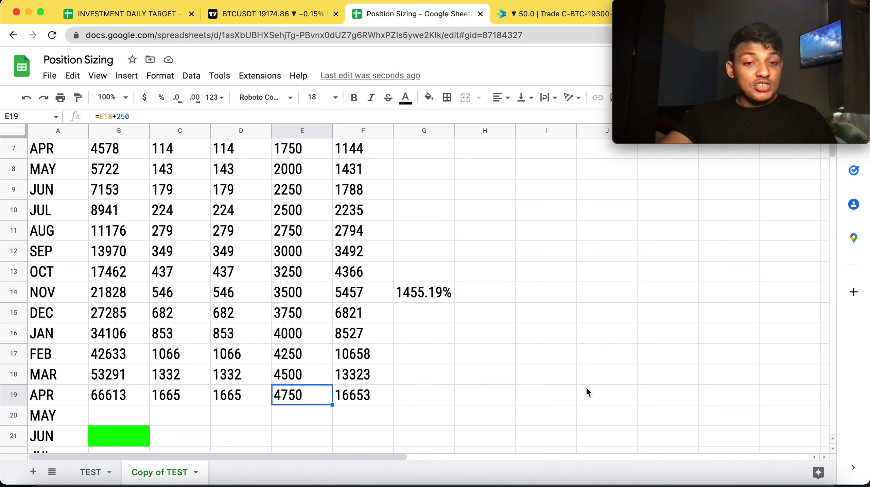
pyautogui.scroll(-3, 586, 386)
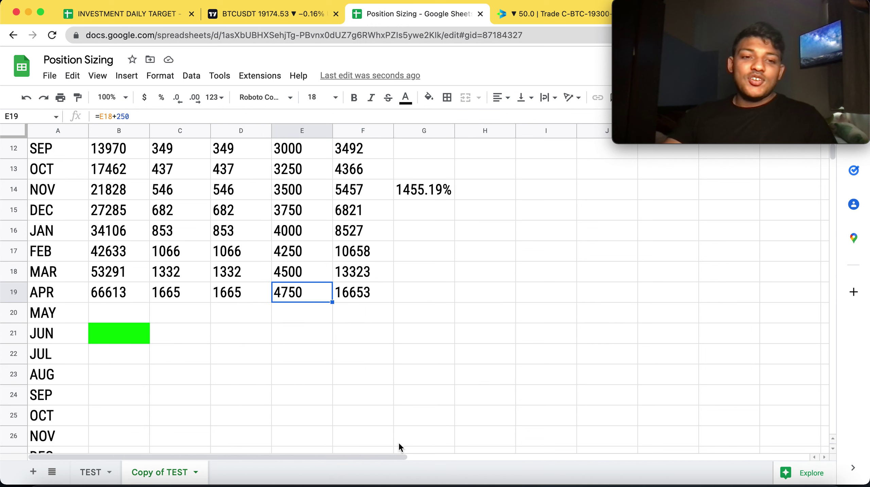
pyautogui.scroll(-1, 367, 364)
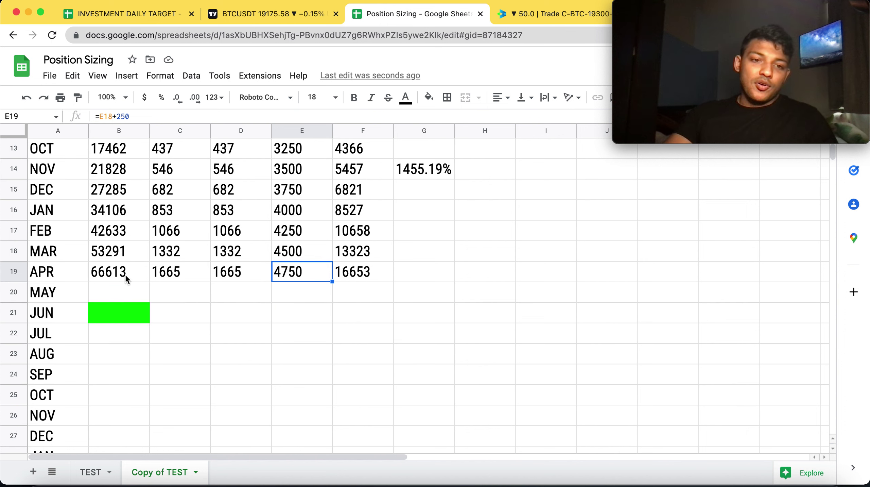
pyautogui.click(125, 273)
pyautogui.moveTo(148, 281); pyautogui.dragTo(139, 414)
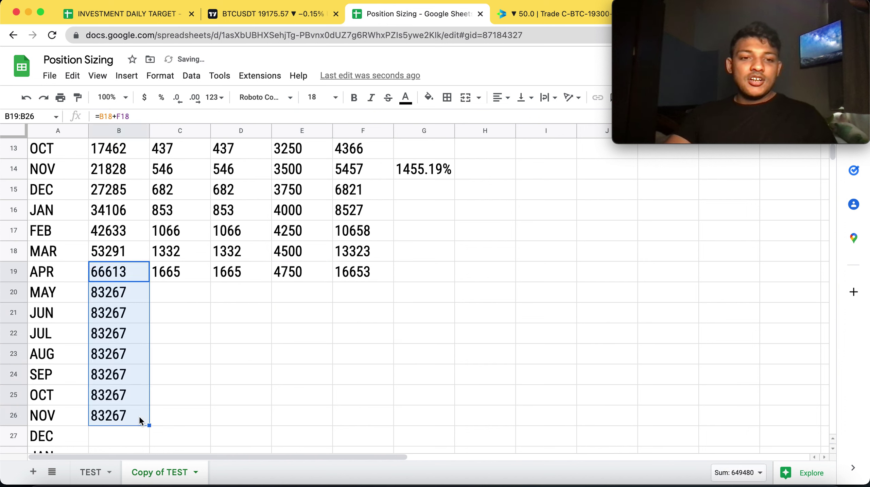
pyautogui.click(193, 272)
pyautogui.doubleClick(208, 280)
# Extend the REWARD, QTY and PNL formulas from April in row 19 down through November in row 26
pyautogui.click(262, 278)
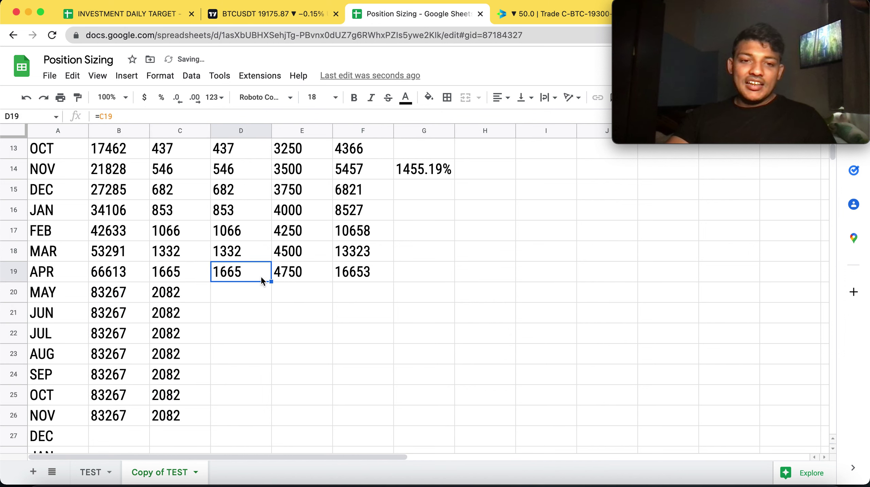
pyautogui.doubleClick(270, 281)
pyautogui.click(325, 278)
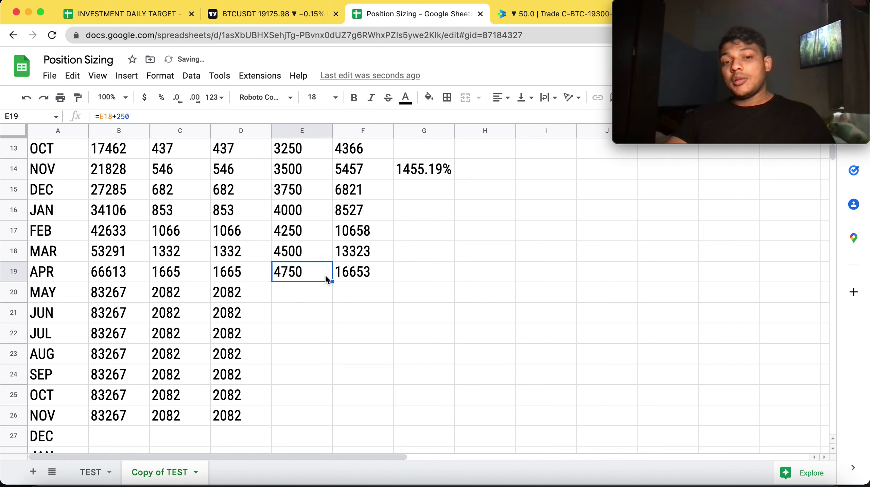
pyautogui.doubleClick(331, 281)
pyautogui.click(388, 278)
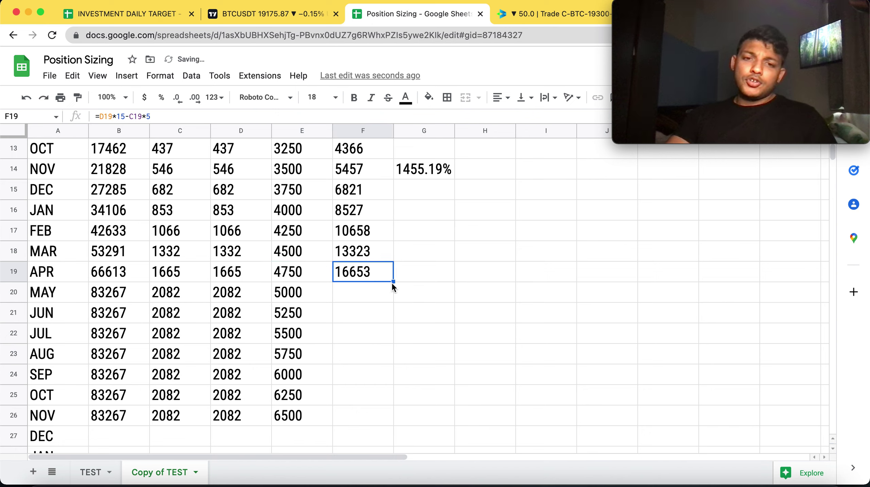
pyautogui.doubleClick(393, 280)
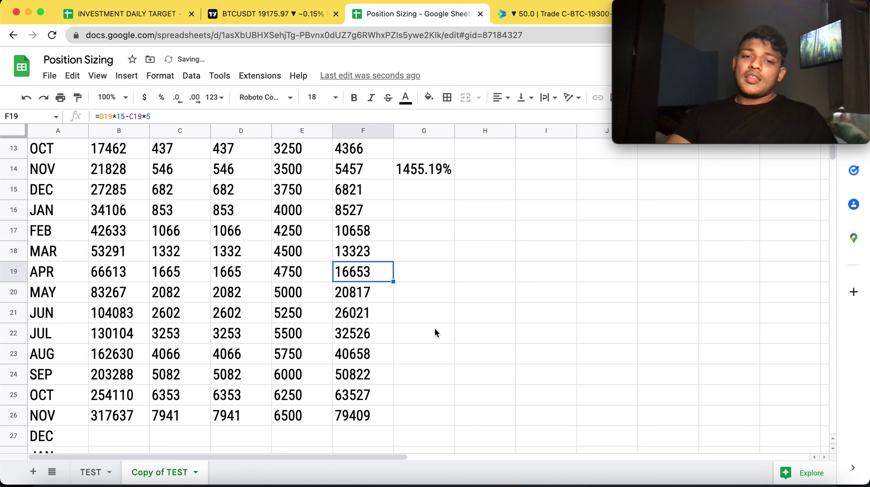
# Calculate two-year growth in G26 by dividing November's capital in B26 by the starting capital in B2, and format it as a percentage
pyautogui.click(429, 411)
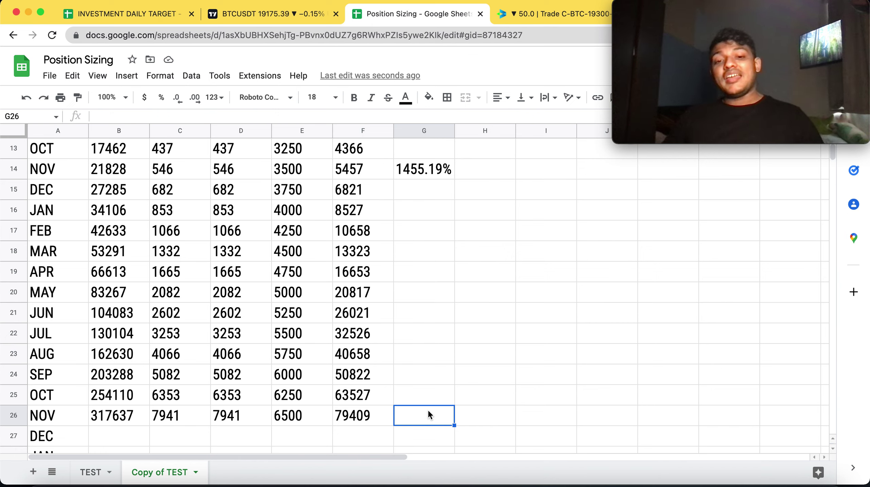
pyautogui.write('=')
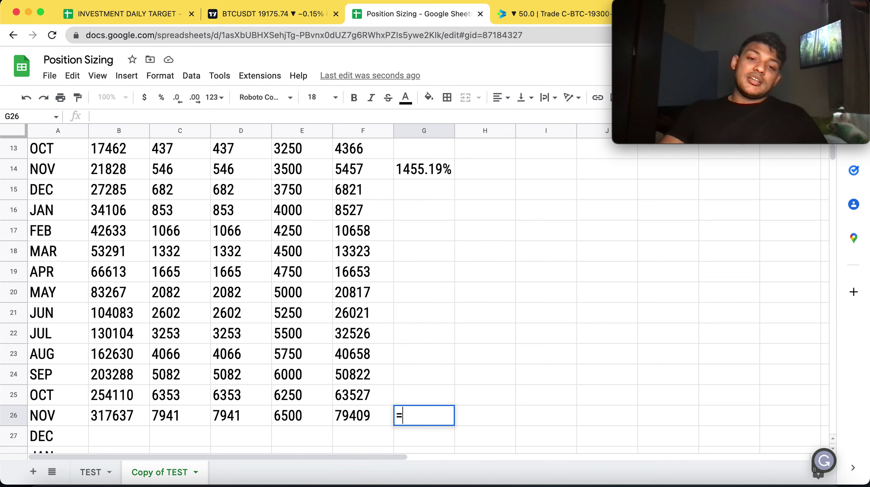
pyautogui.click(104, 416)
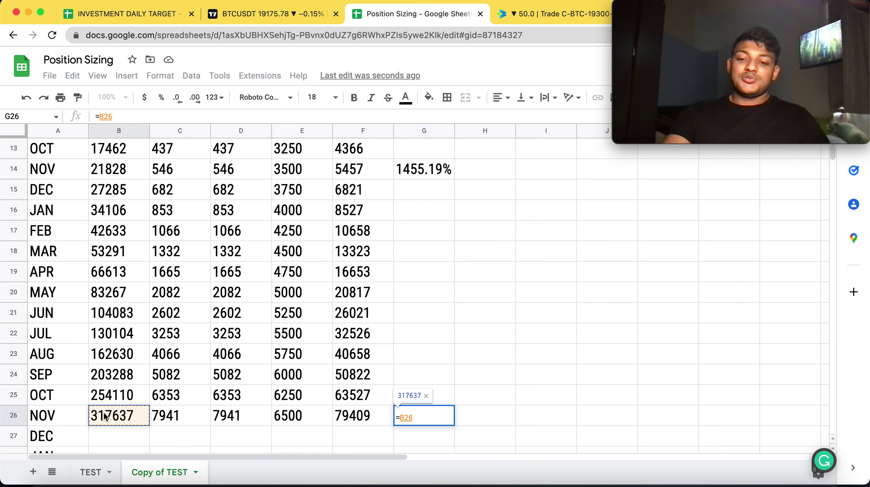
pyautogui.write('/')
pyautogui.scroll(7, 238, 413)
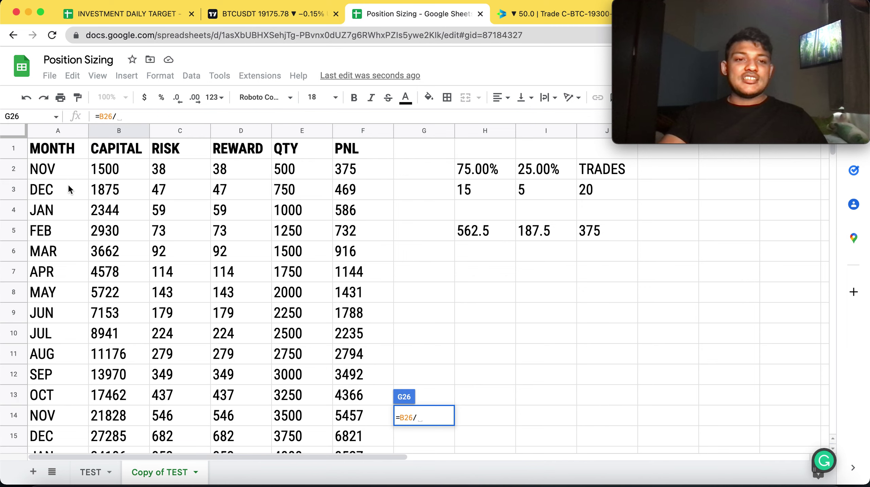
pyautogui.click(105, 169)
pyautogui.press('Return')
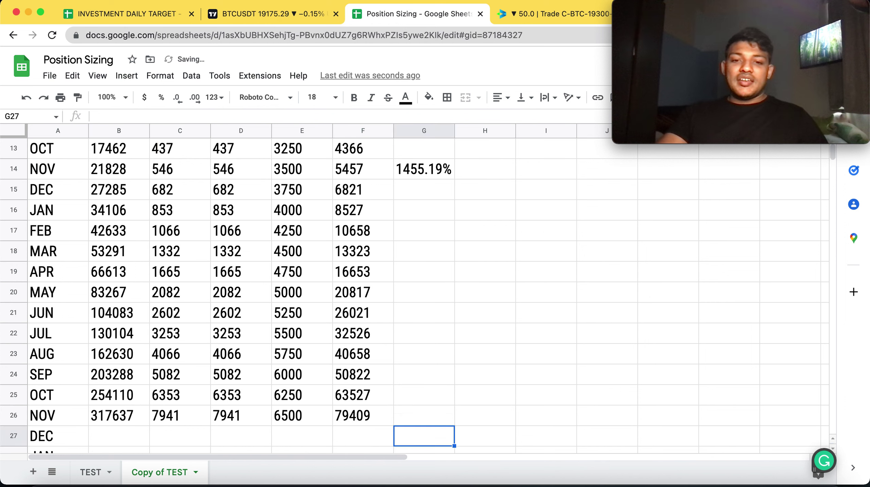
pyautogui.click(430, 416)
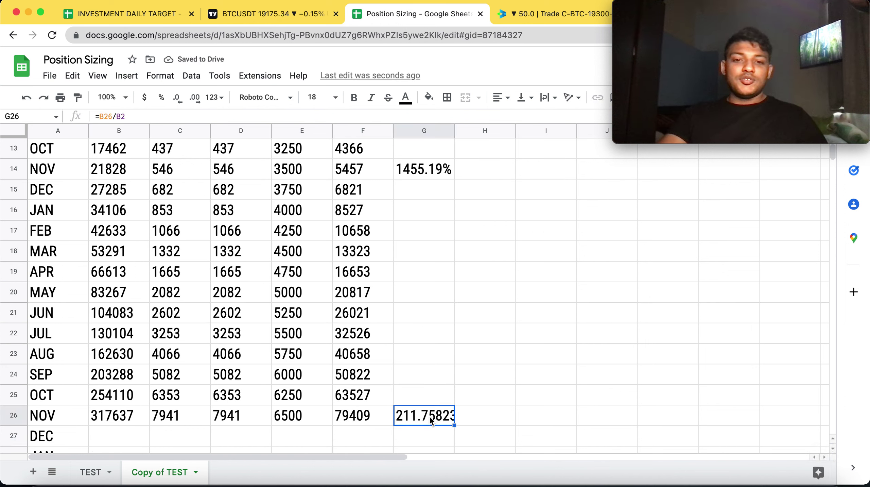
pyautogui.click(161, 98)
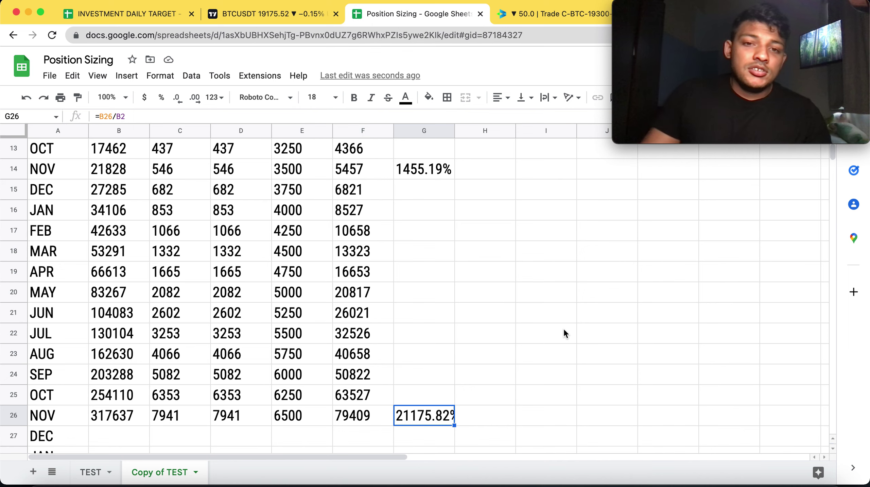
# Examine the monthly projection from the starting row to the first-year November PNL and growth cells in row 14
pyautogui.scroll(-8, 474, 299)
pyautogui.scroll(10, 474, 300)
pyautogui.scroll(3, 473, 295)
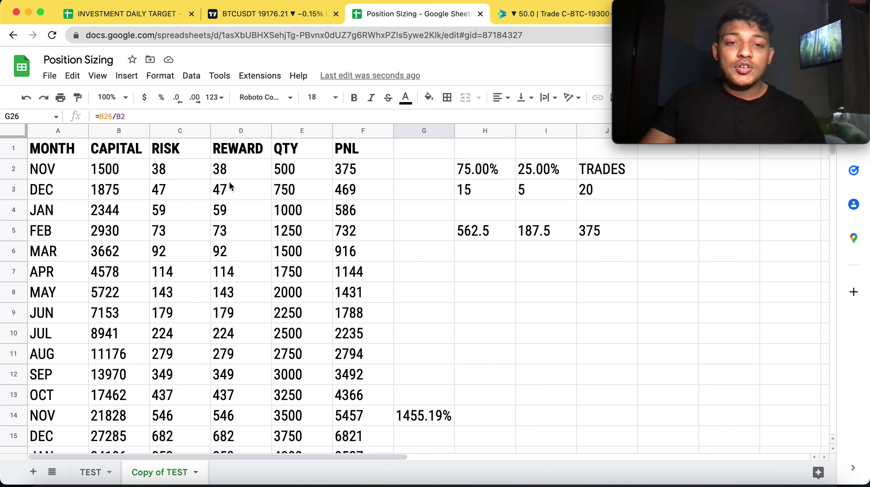
pyautogui.scroll(-3, 298, 292)
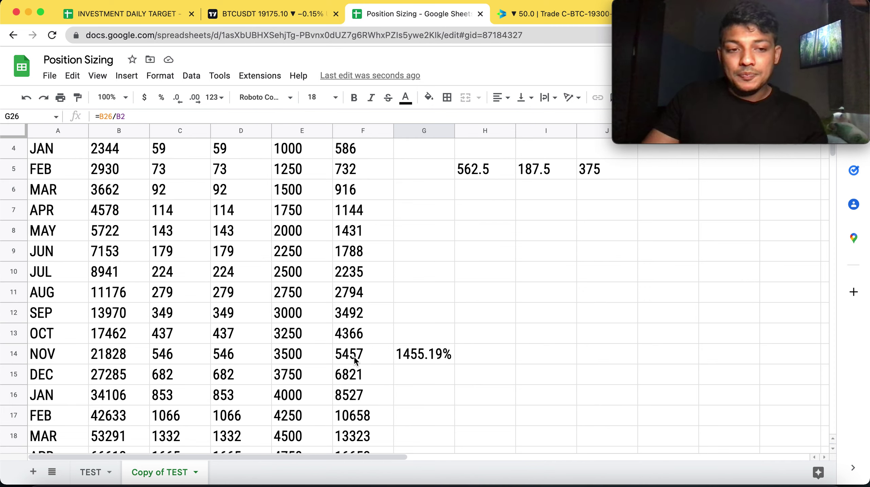
pyautogui.scroll(3, 354, 356)
pyautogui.scroll(-15, 342, 355)
pyautogui.scroll(-2, 342, 353)
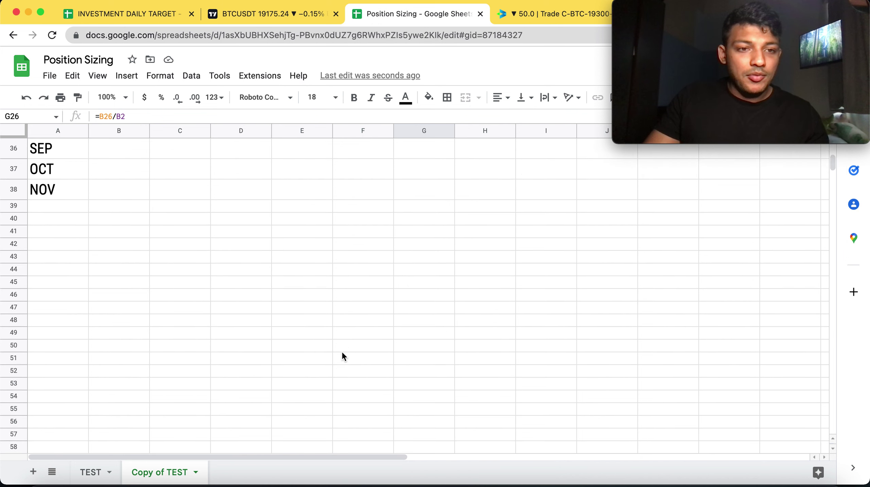
pyautogui.scroll(15, 342, 353)
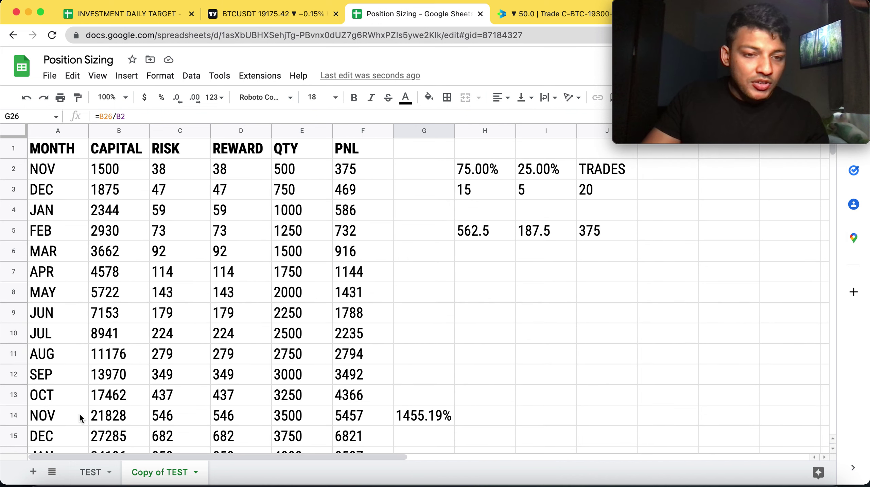
pyautogui.click(350, 420)
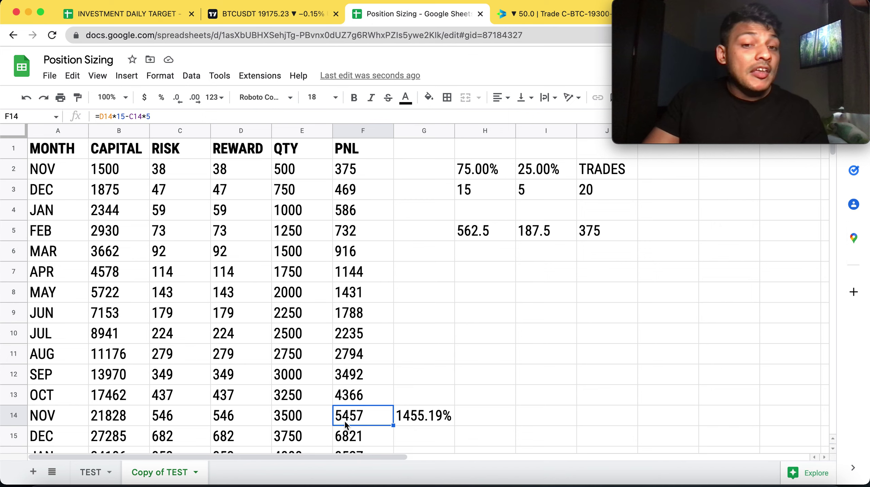
pyautogui.click(438, 417)
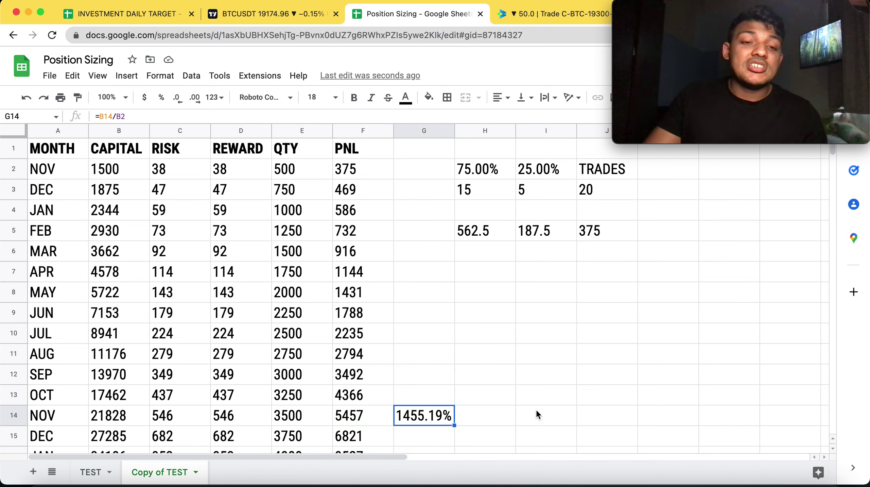
# Compare the first-year rows of the plan with the second-year projection ending in November, row 26
pyautogui.scroll(-5, 399, 409)
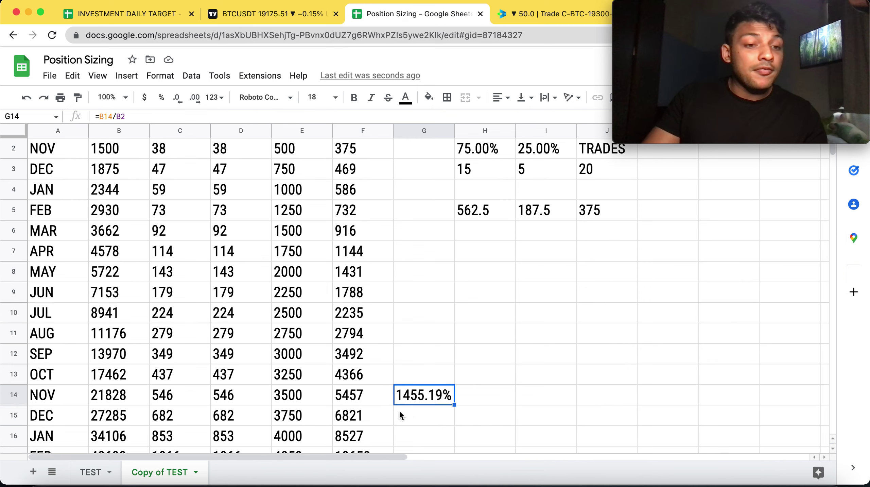
pyautogui.scroll(-2, 376, 409)
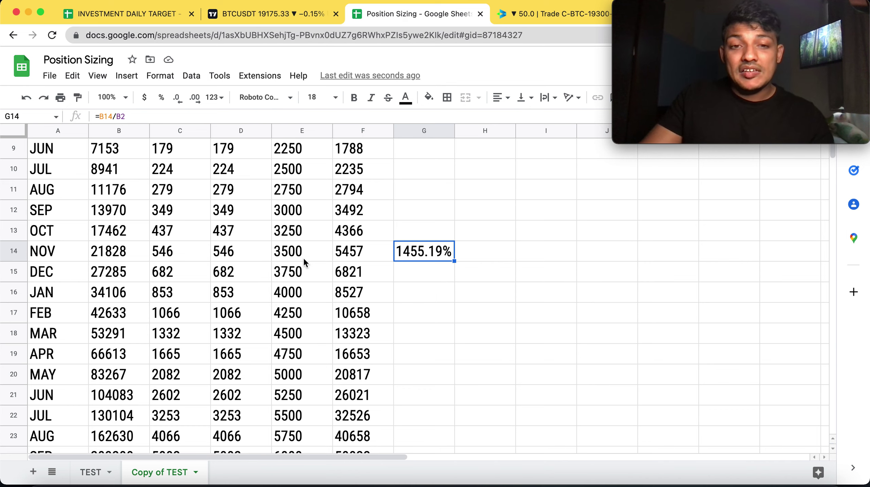
pyautogui.scroll(2, 303, 257)
pyautogui.scroll(-20, 303, 257)
pyautogui.scroll(20, 304, 257)
pyautogui.scroll(5, 303, 257)
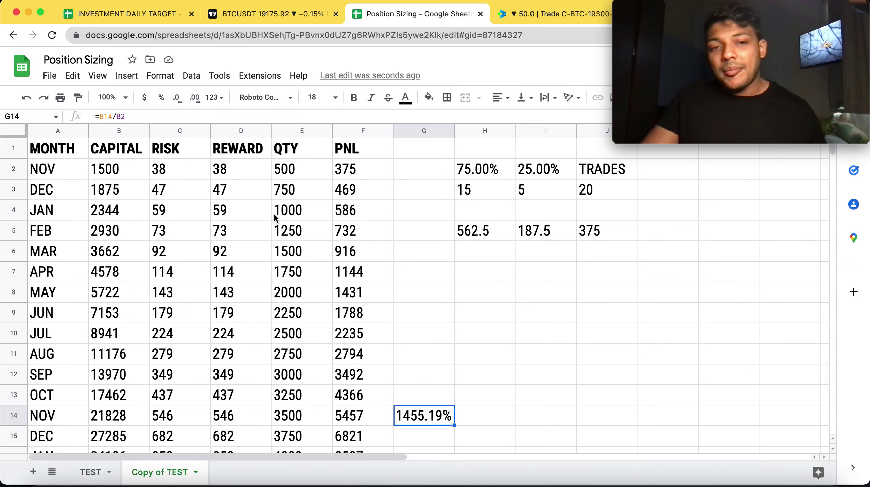
pyautogui.scroll(-1, 279, 238)
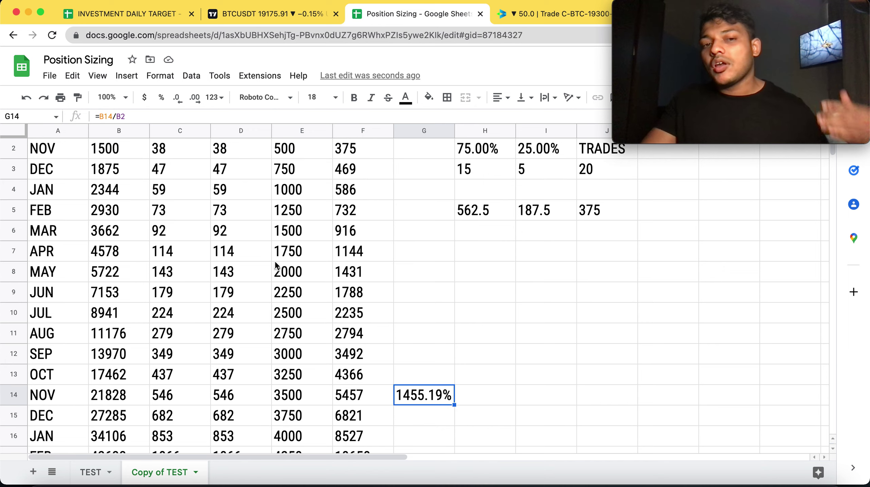
pyautogui.scroll(-1, 283, 276)
pyautogui.scroll(-15, 283, 278)
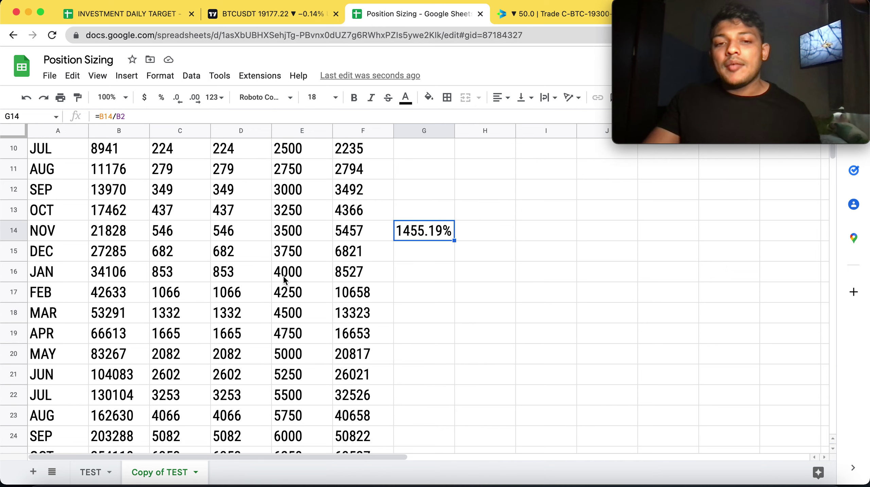
pyautogui.scroll(5, 283, 278)
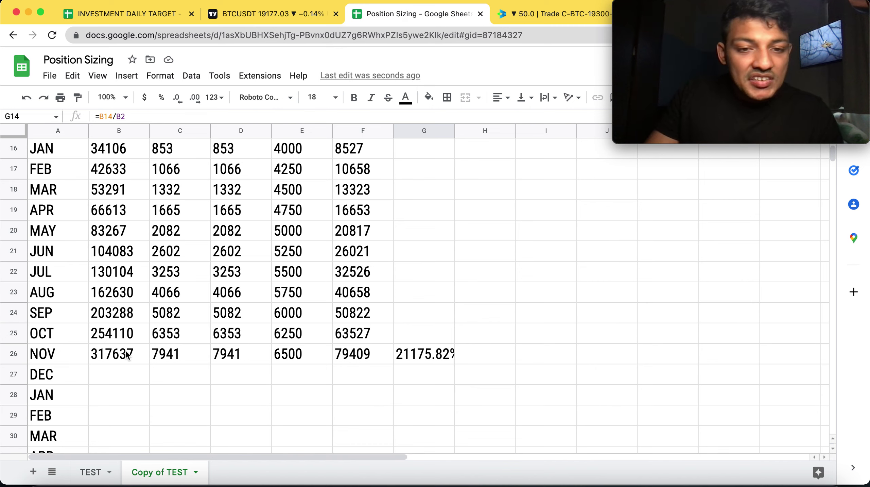
pyautogui.scroll(10, 262, 268)
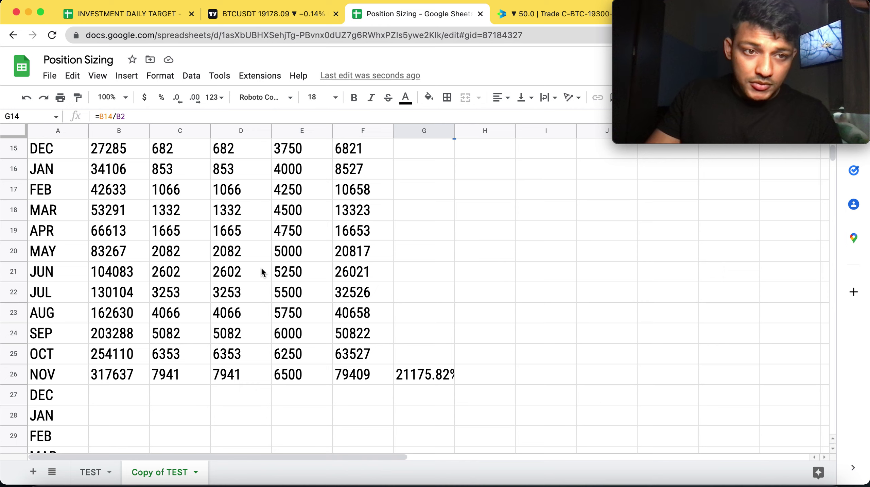
pyautogui.scroll(-10, 201, 341)
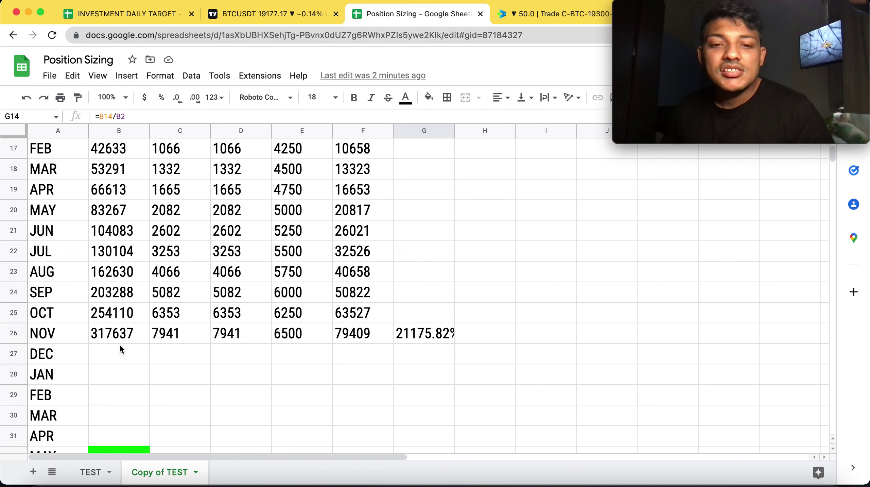
# Extend the CAPITAL and RISK formulas from November in row 26 down through May in row 32
pyautogui.scroll(1, 121, 345)
pyautogui.scroll(-6, 123, 349)
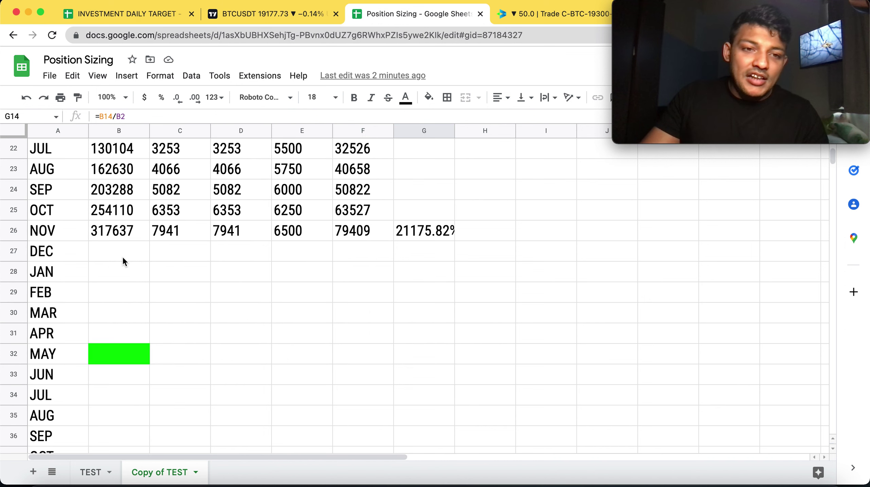
pyautogui.click(119, 238)
pyautogui.moveTo(150, 240); pyautogui.dragTo(151, 351)
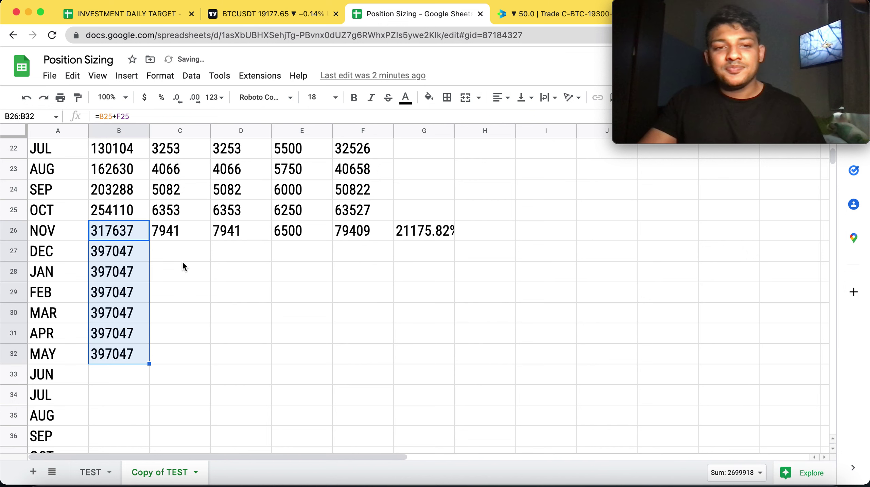
pyautogui.click(197, 235)
pyautogui.doubleClick(210, 241)
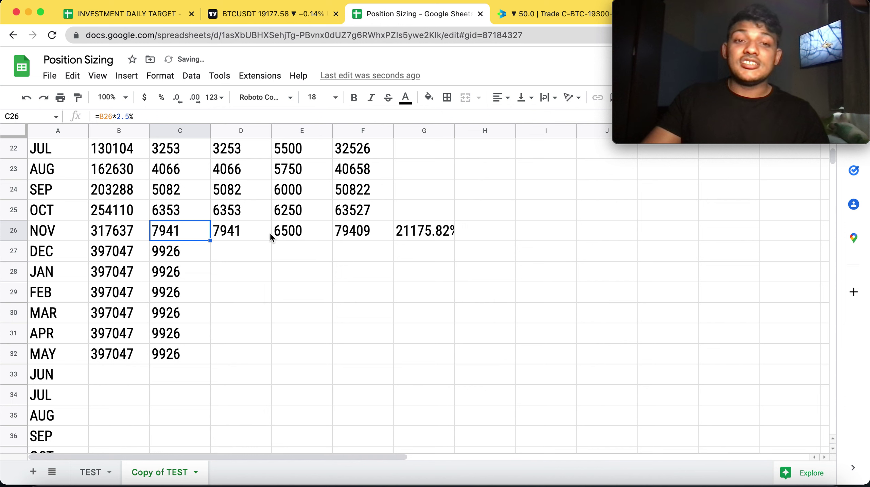
# Extend the REWARD, QTY and PNL formulas from November in row 26 down through May in row 32
pyautogui.click(269, 232)
pyautogui.doubleClick(271, 239)
pyautogui.click(310, 237)
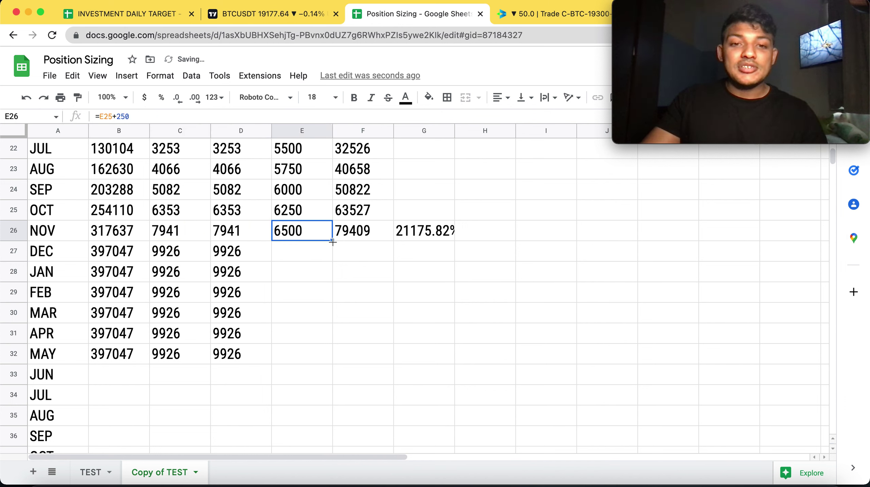
pyautogui.doubleClick(332, 241)
pyautogui.click(376, 239)
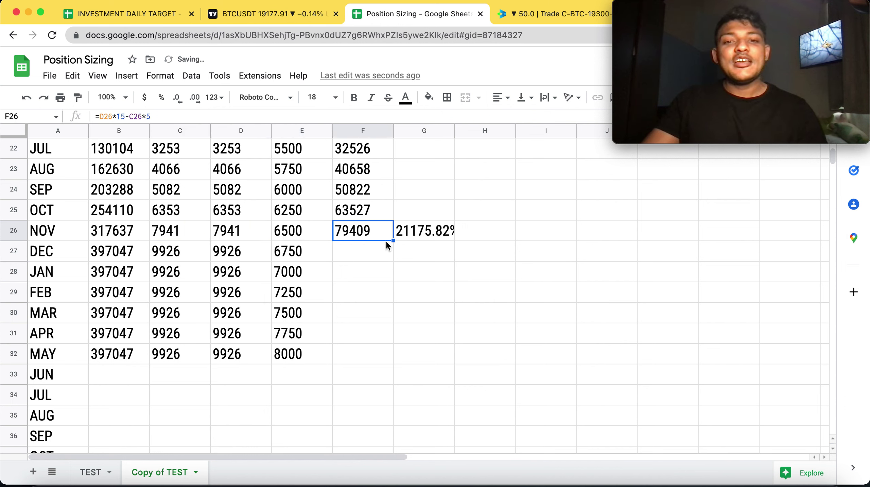
pyautogui.doubleClick(392, 240)
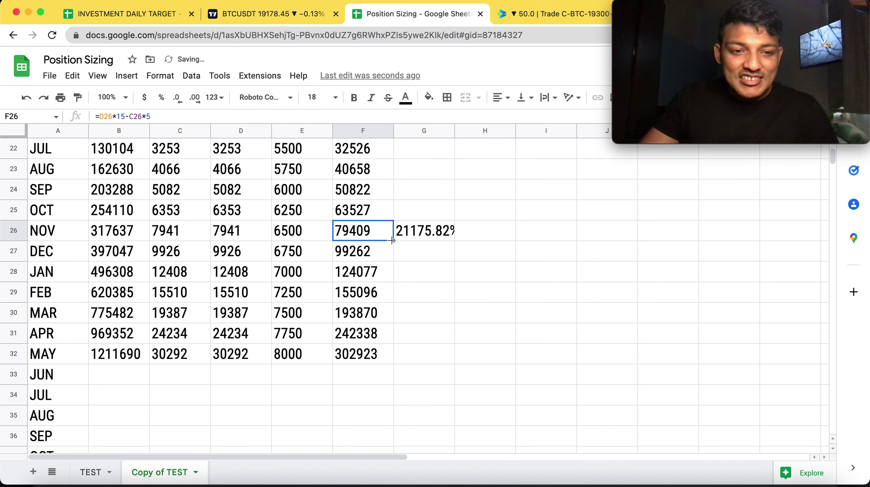
# Review the May projection in row 32 against the starting QTY and CAPITAL values in row 2
pyautogui.click(430, 360)
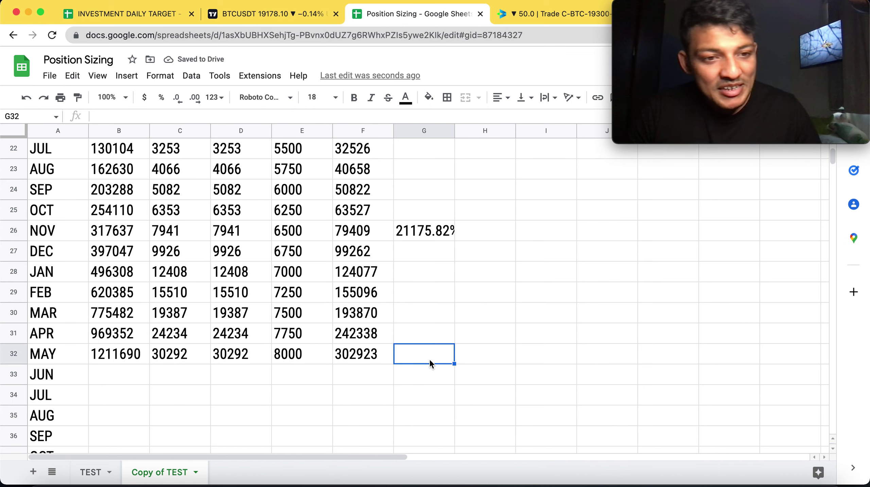
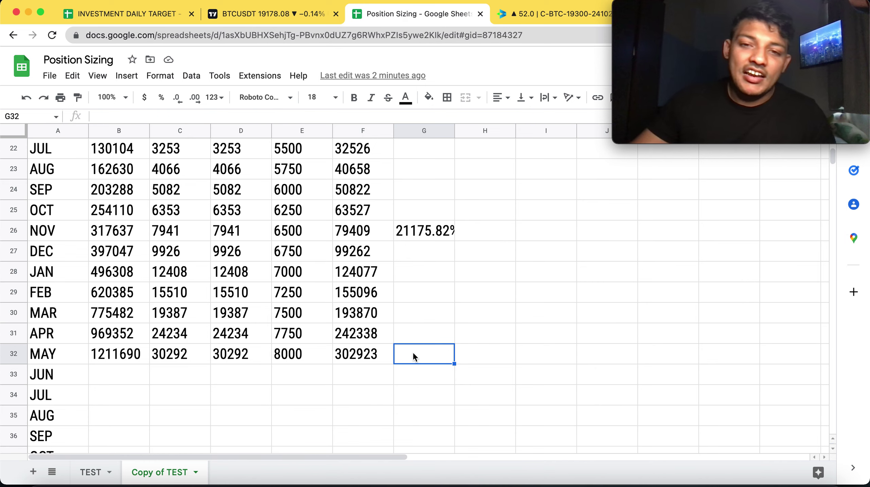
pyautogui.scroll(7, 435, 351)
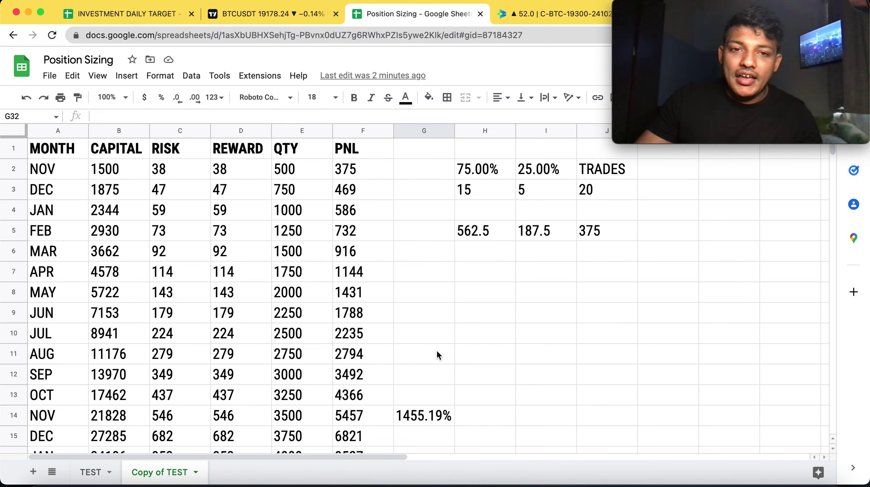
pyautogui.click(286, 171)
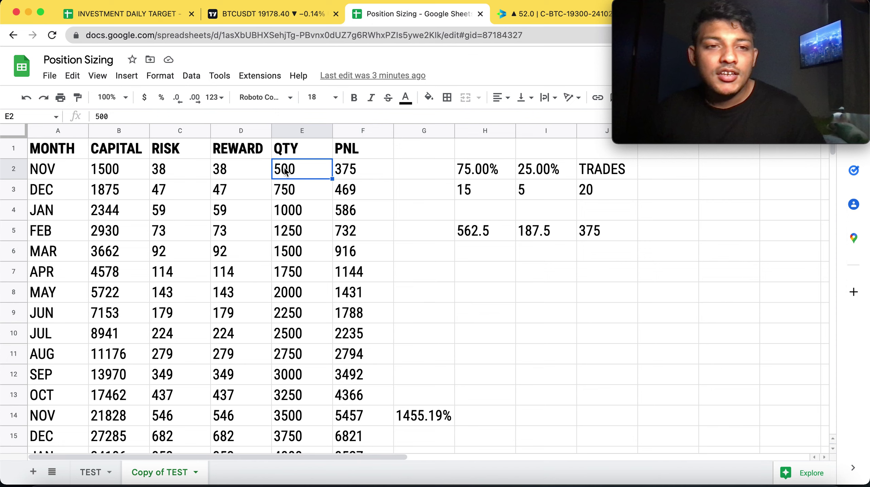
pyautogui.click(137, 167)
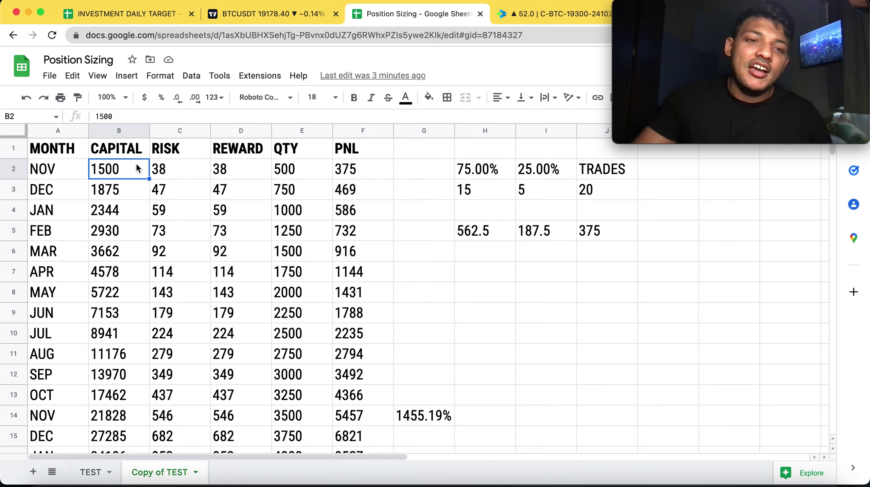